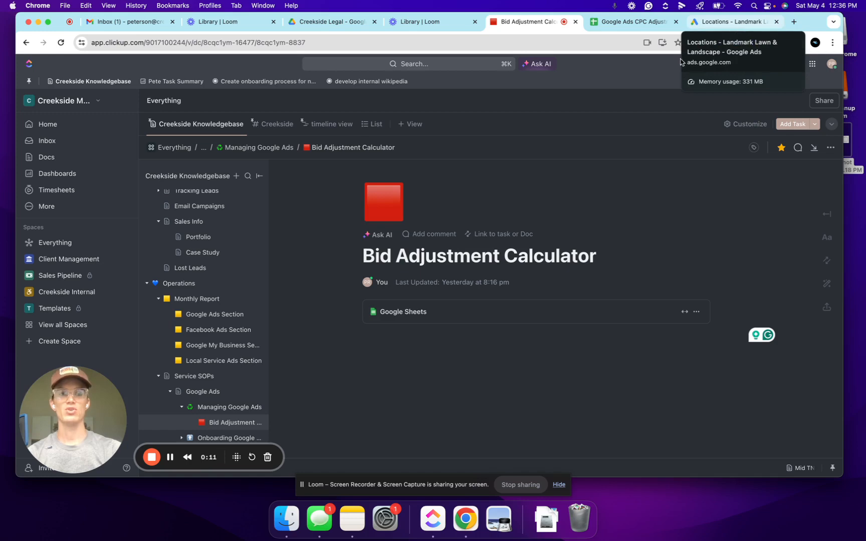
- Switch to the Google Ads account, view all campaigns and show the audience segments table on the Audiences page
{"action": "left_click", "coordinate": [747, 23]}
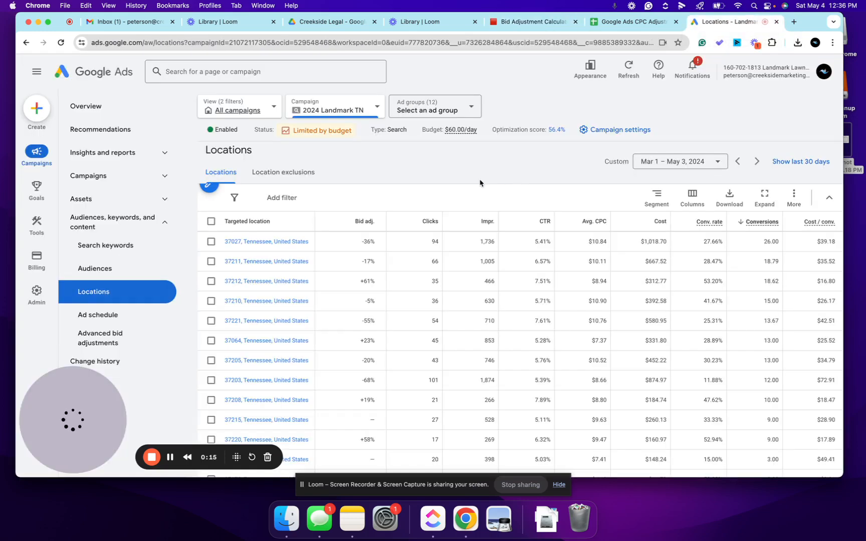
{"action": "left_click", "coordinate": [251, 111]}
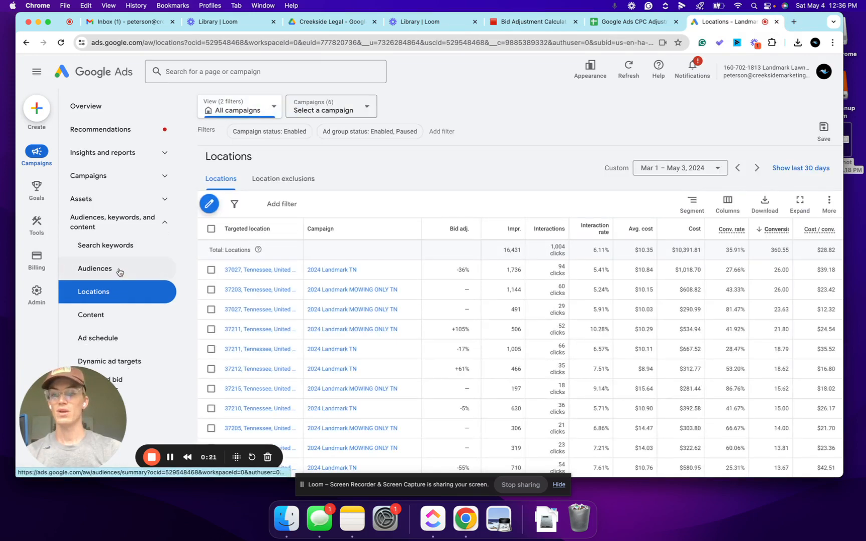
{"action": "left_click", "coordinate": [120, 271]}
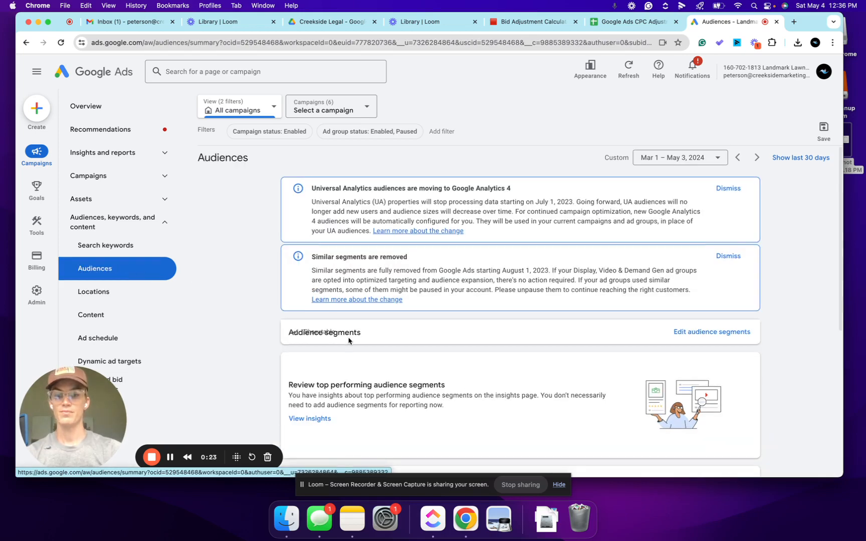
{"action": "scroll", "coordinate": [348, 340], "scroll_direction": "down", "scroll_amount": 5}
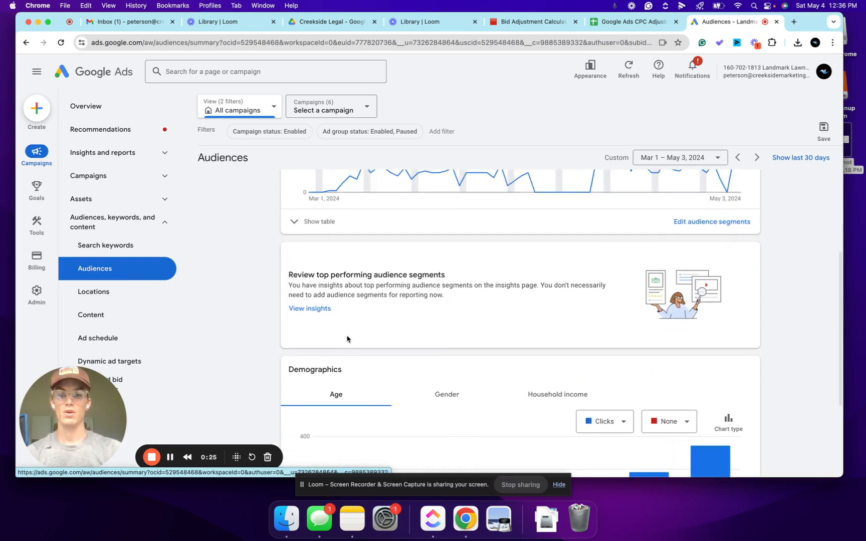
{"action": "left_click", "coordinate": [300, 225]}
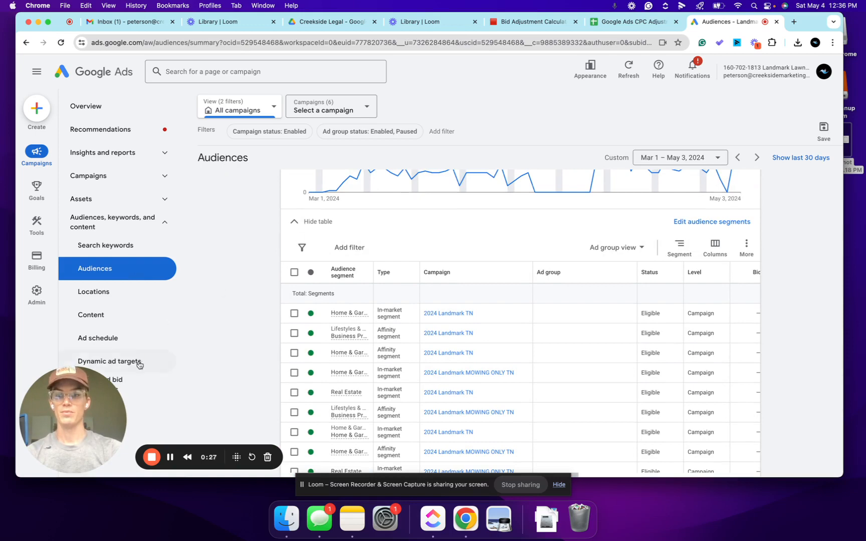
- Open the ad schedule and narrow it to the 2024 Landmark TN campaign
{"action": "left_click", "coordinate": [120, 338]}
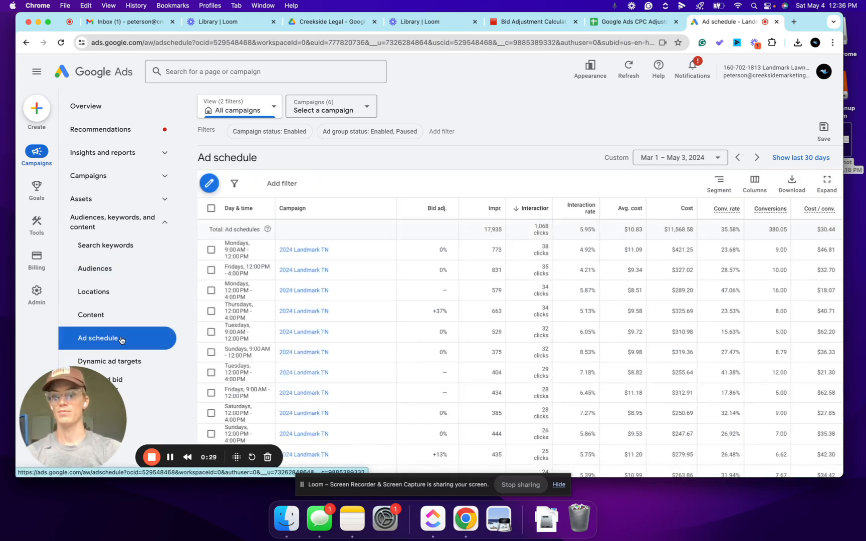
{"action": "left_click", "coordinate": [345, 109]}
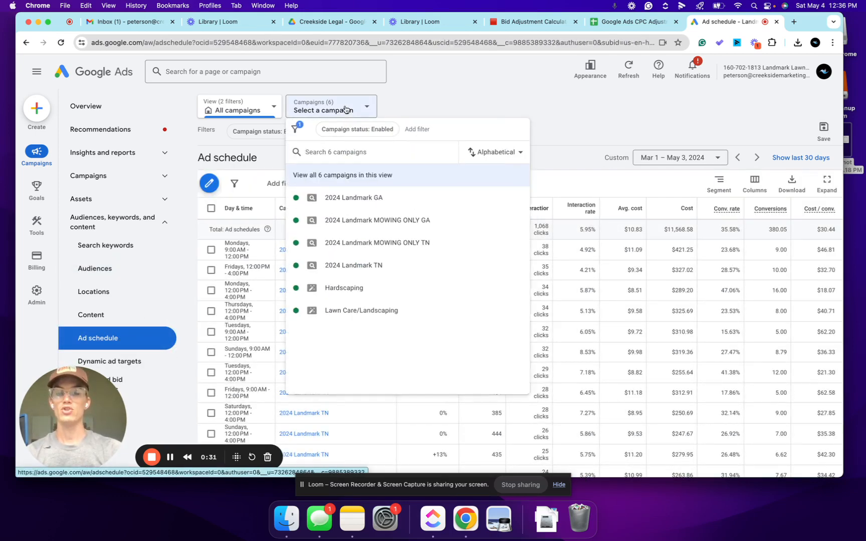
{"action": "left_click", "coordinate": [387, 271]}
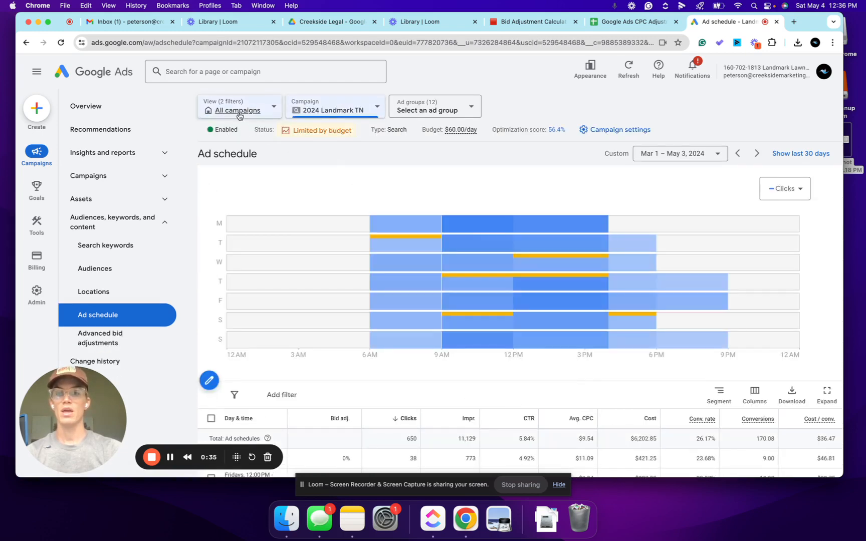
{"action": "left_click", "coordinate": [238, 110]}
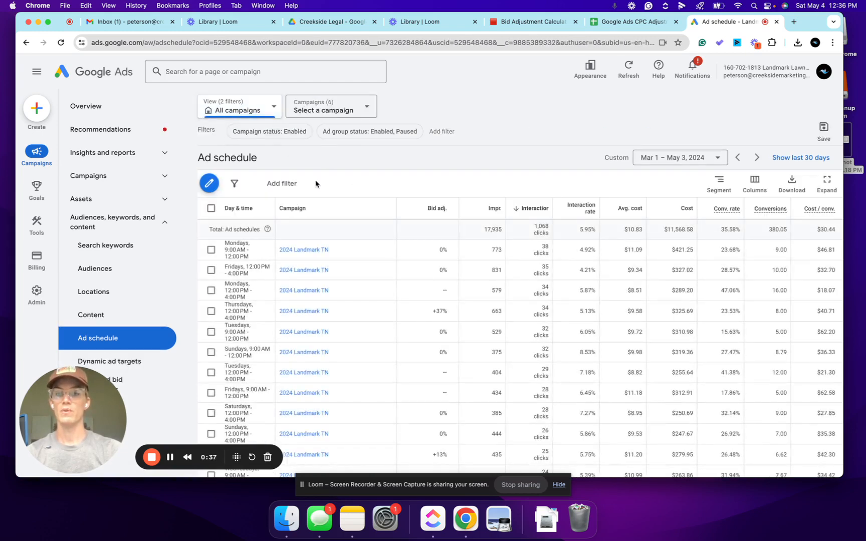
{"action": "left_click", "coordinate": [349, 111]}
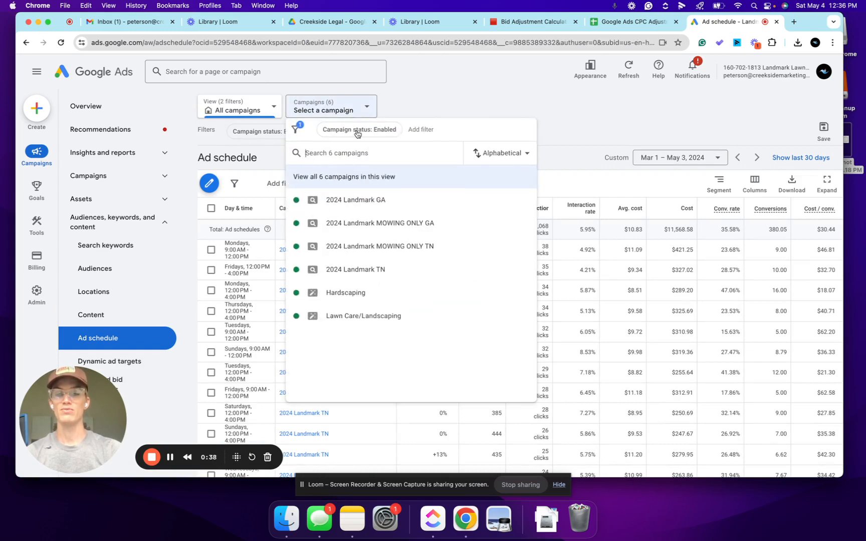
{"action": "left_click", "coordinate": [379, 273]}
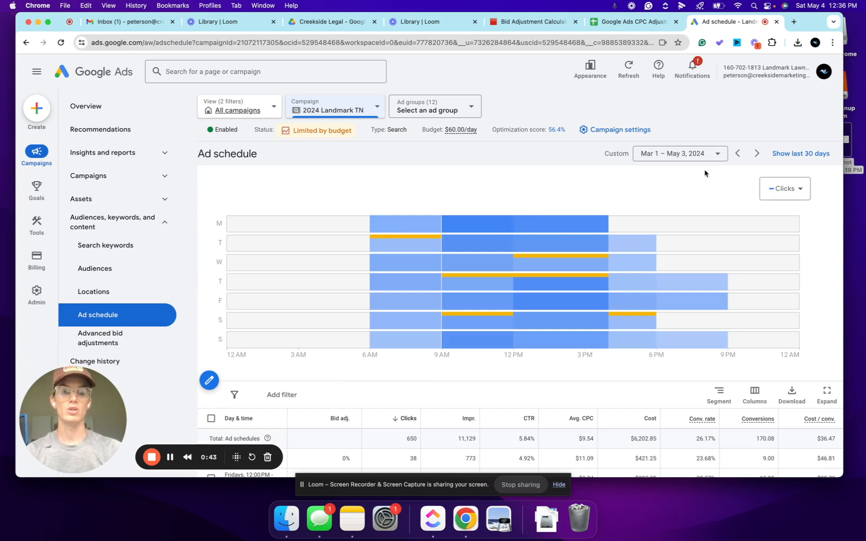
- Apply the custom date range Mar 1 – May 3, 2024 and show the campaign's targeted locations table
{"action": "left_click", "coordinate": [707, 159]}
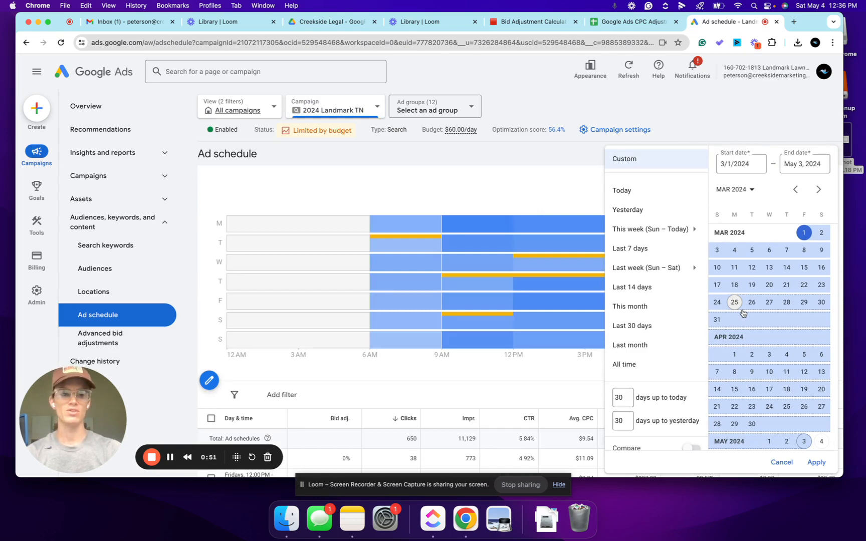
{"action": "left_click", "coordinate": [816, 462]}
{"action": "mouse_move", "coordinate": [590, 264]}
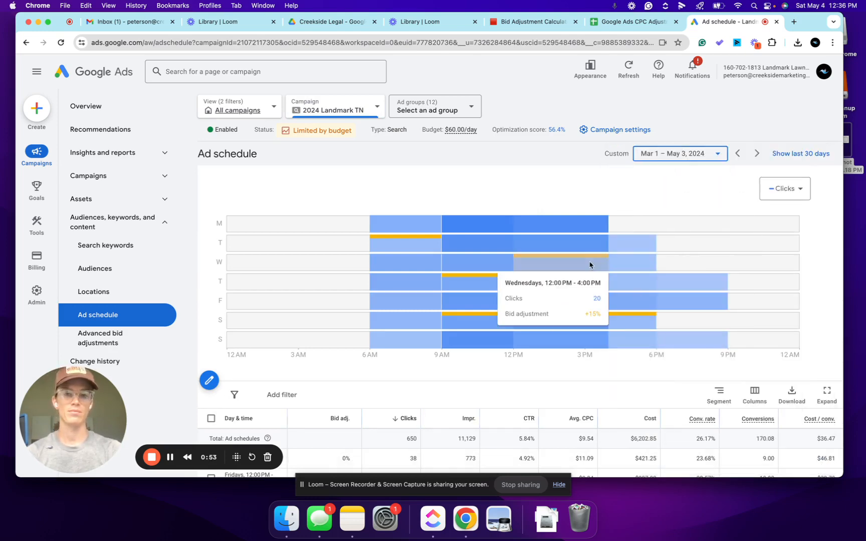
{"action": "left_click", "coordinate": [114, 296]}
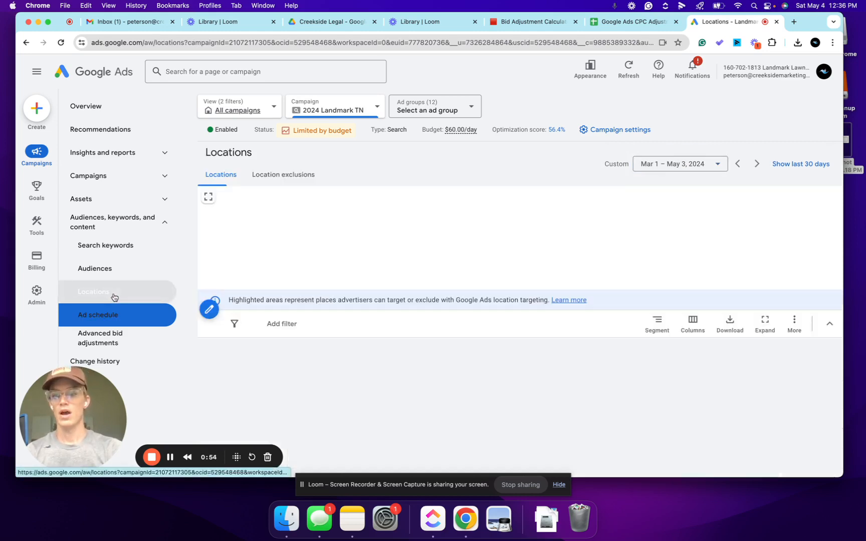
{"action": "scroll", "coordinate": [400, 321], "scroll_direction": "down", "scroll_amount": 2}
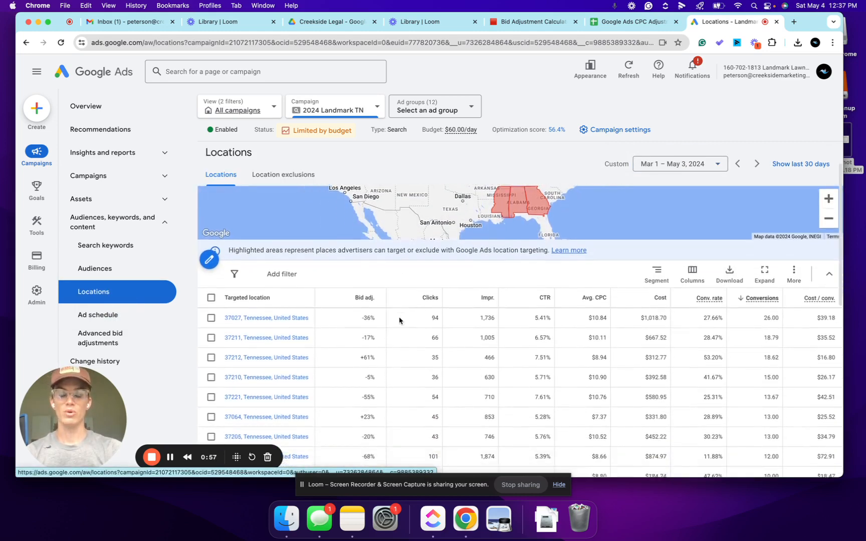
{"action": "scroll", "coordinate": [400, 321], "scroll_direction": "down", "scroll_amount": 3}
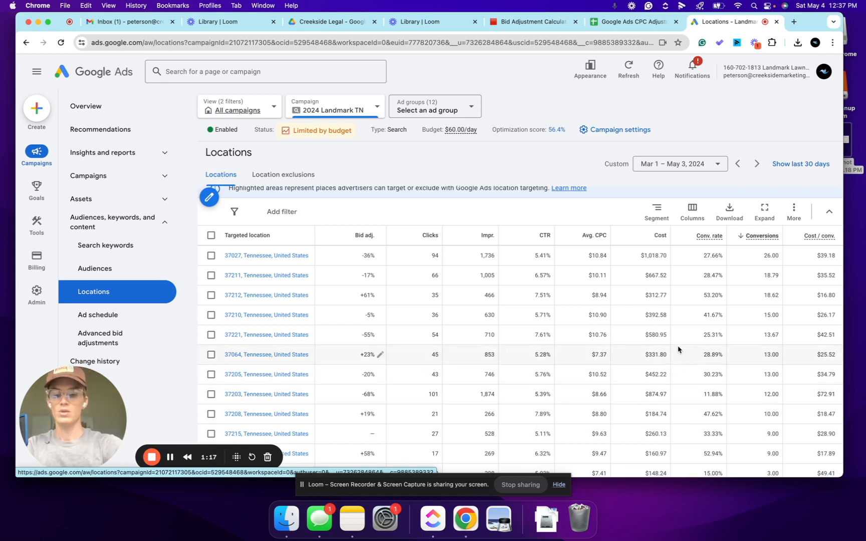
- Capture a screenshot of the locations table's header and first five rows, and open the capture
{"action": "key", "text": "super+shift+4"}
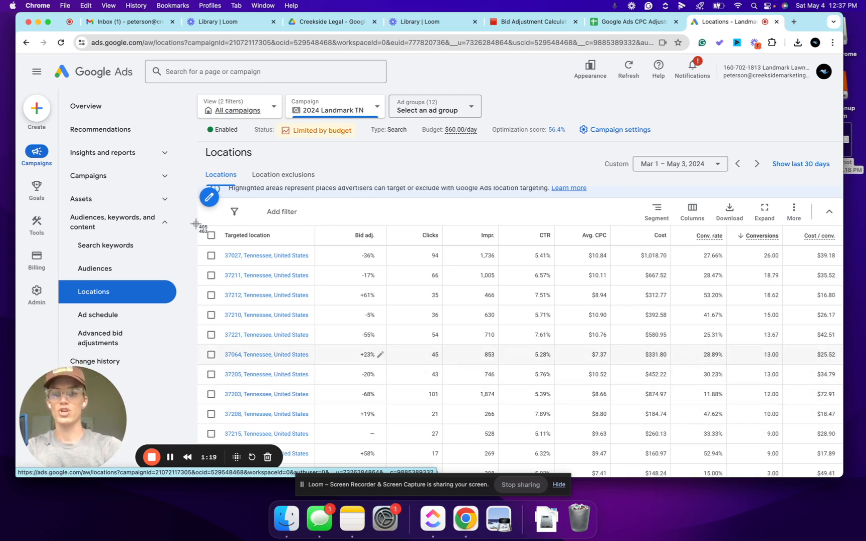
{"action": "left_click_drag", "start_coordinate": [197, 224], "coordinate": [858, 360]}
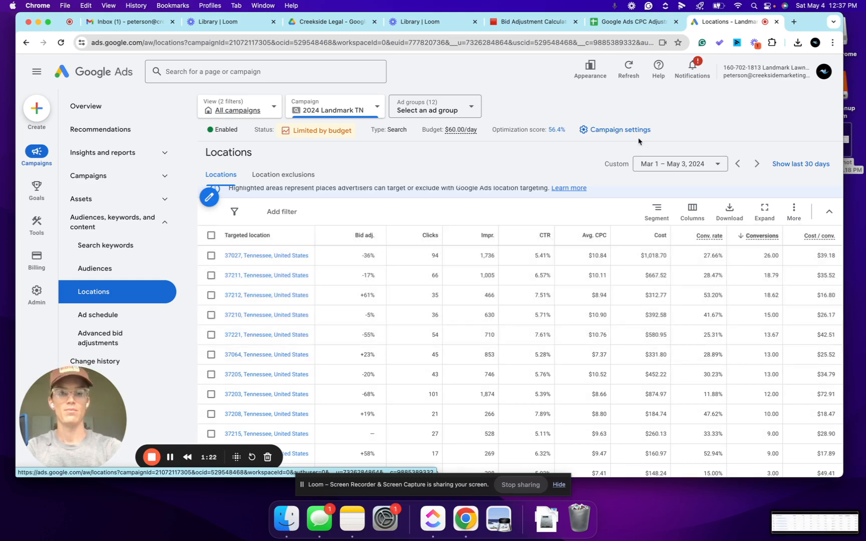
{"action": "left_click", "coordinate": [820, 533]}
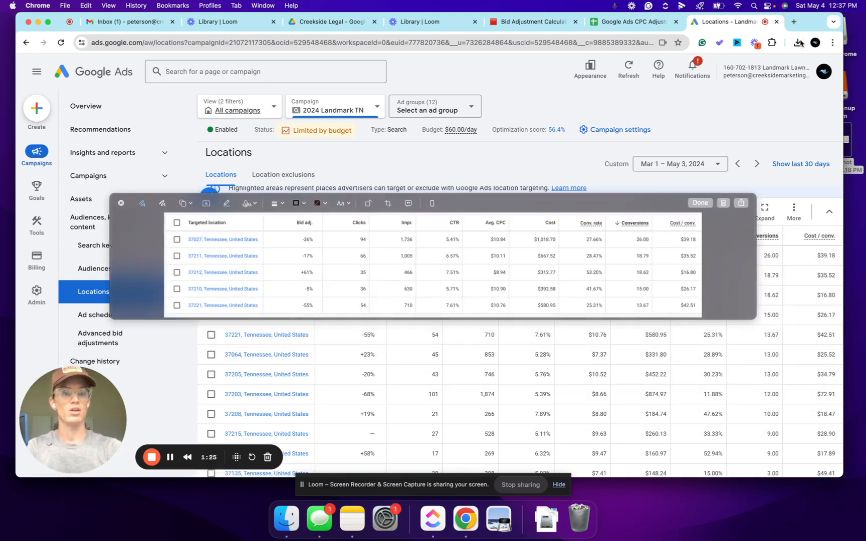
- Arrange the windows so the screenshot preview sits directly above the lowered browser window
{"action": "left_click_drag", "start_coordinate": [806, 25], "coordinate": [812, 127]}
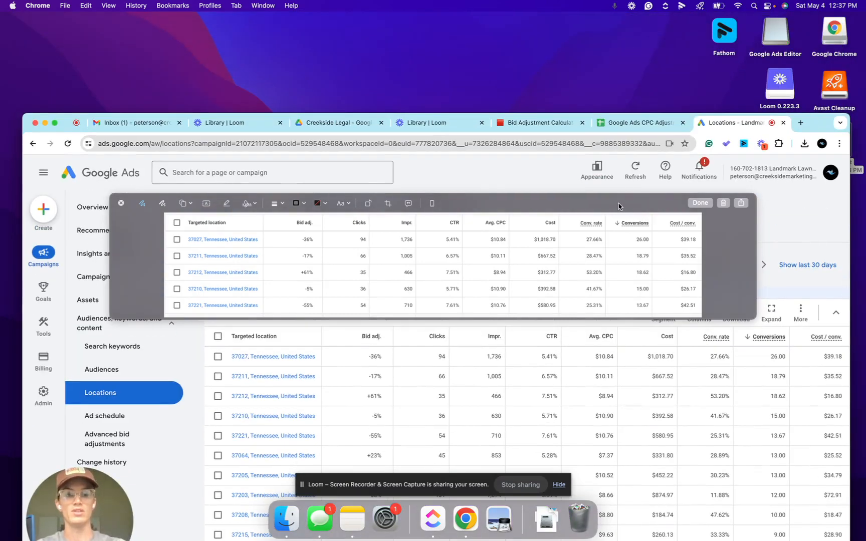
{"action": "left_click_drag", "start_coordinate": [619, 201], "coordinate": [606, 16]}
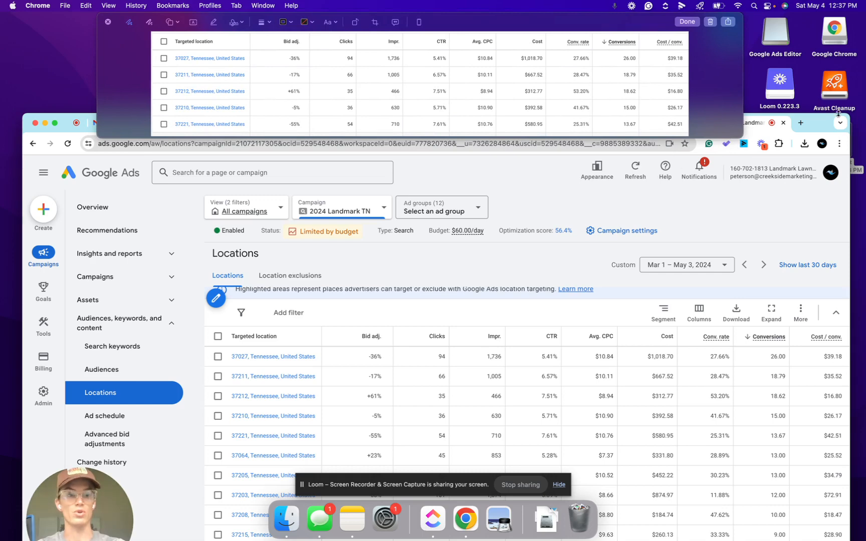
{"action": "mouse_move", "coordinate": [819, 125]}
{"action": "left_mouse_down"}
{"action": "mouse_move", "coordinate": [818, 157]}
{"action": "mouse_move", "coordinate": [817, 142]}
{"action": "left_mouse_up"}
- In the Google Ads CPC Adjustment Calculator sheet, clear the old previous bid adj., # of conv. and cost/conv. entries in E2:G9
{"action": "left_click", "coordinate": [642, 157]}
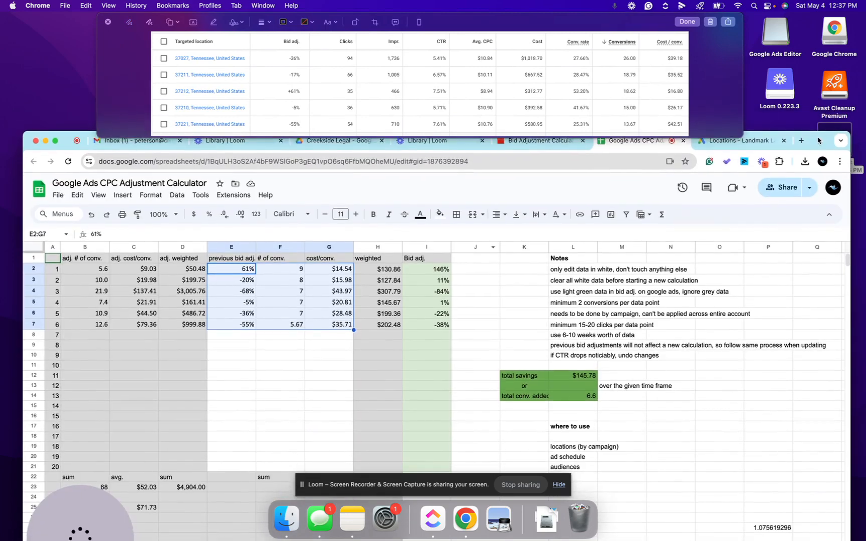
{"action": "left_click", "coordinate": [319, 368]}
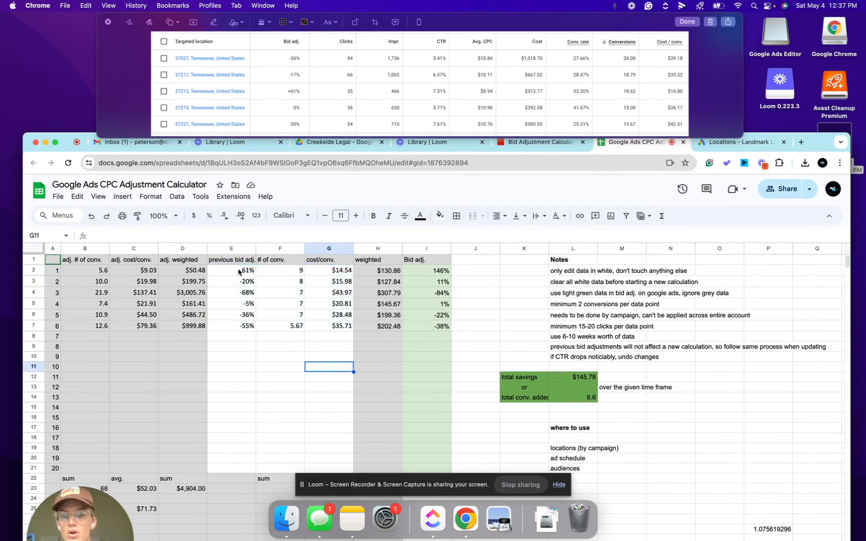
{"action": "left_click_drag", "start_coordinate": [239, 273], "coordinate": [332, 344]}
{"action": "key", "text": "Delete"}
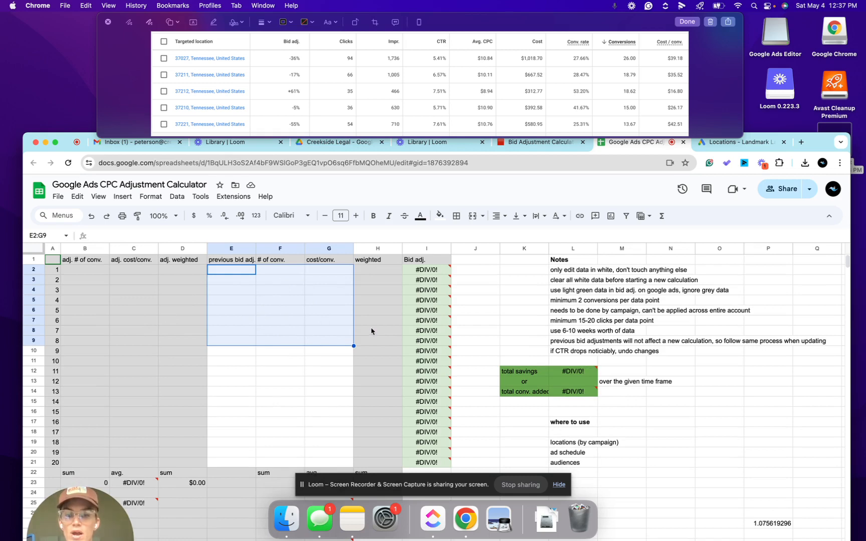
{"action": "left_click", "coordinate": [638, 292]}
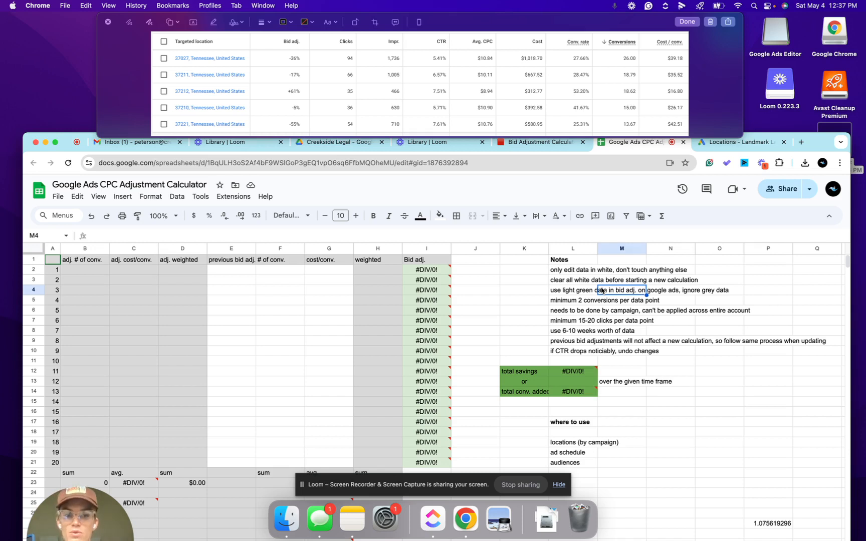
- Enter the five locations' previous bid adjustments in E2:E6: -36%, -17%, 61%, -5% and -55%
{"action": "left_click", "coordinate": [239, 271]}
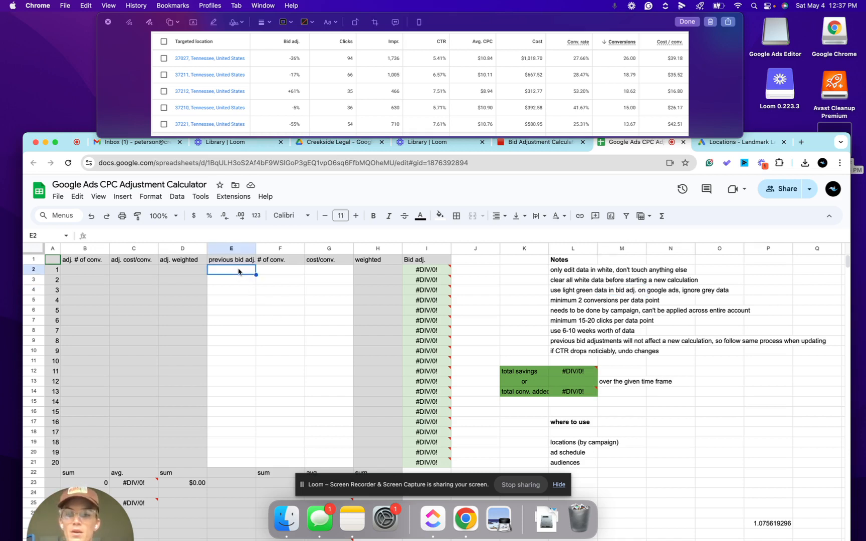
{"action": "type", "text": "-36%"}
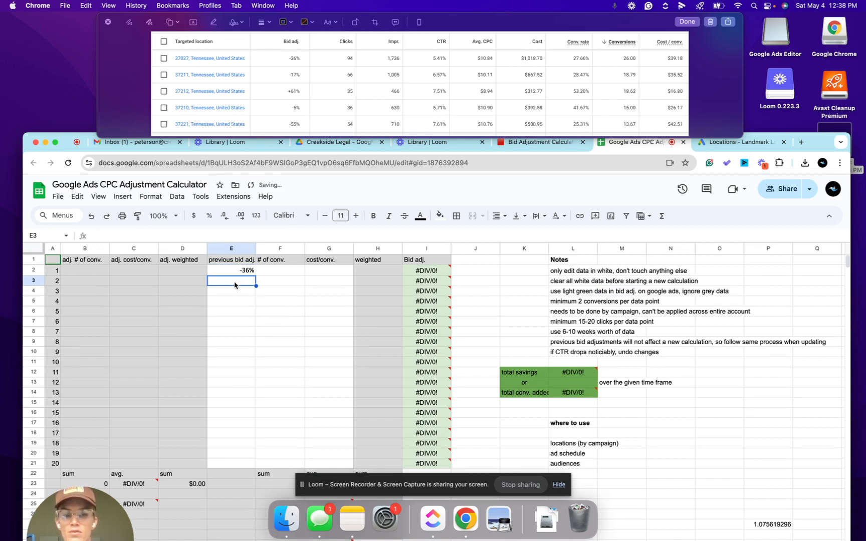
{"action": "key", "text": "Return"}
{"action": "type", "text": "-17%"}
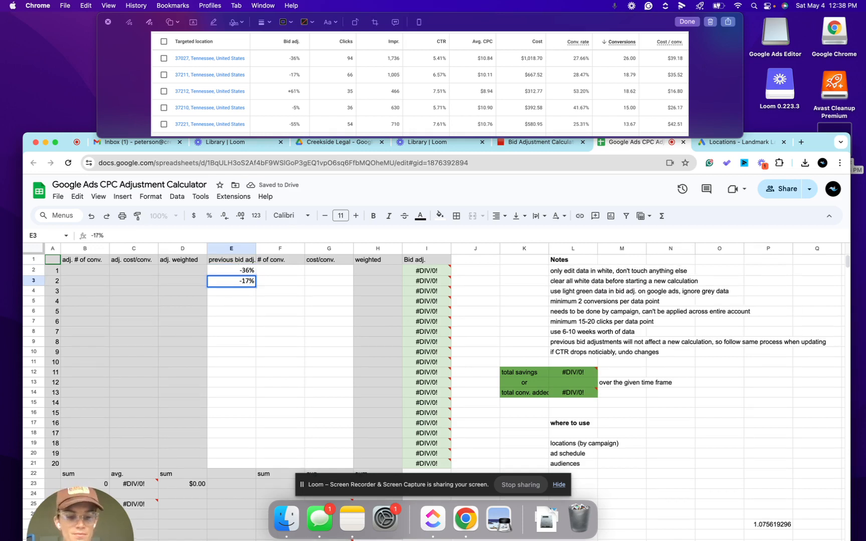
{"action": "key", "text": "Return"}
{"action": "type", "text": "61%"}
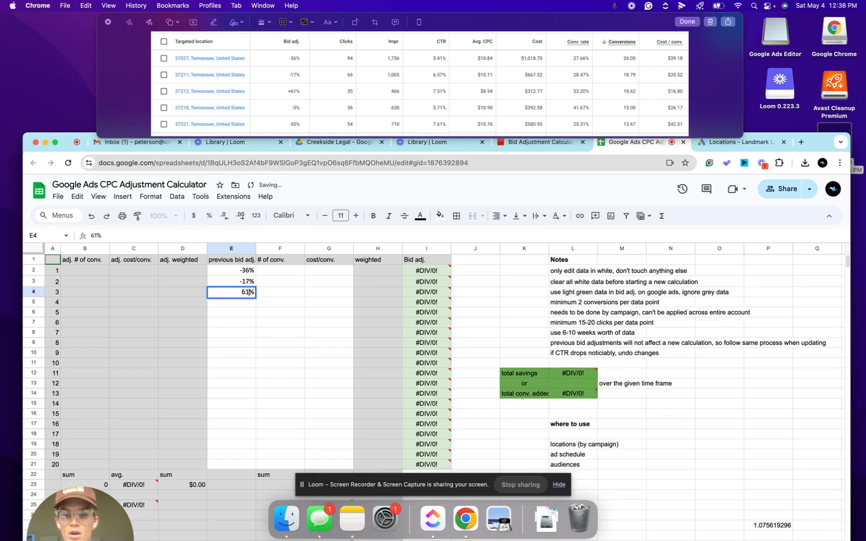
{"action": "key", "text": "Return"}
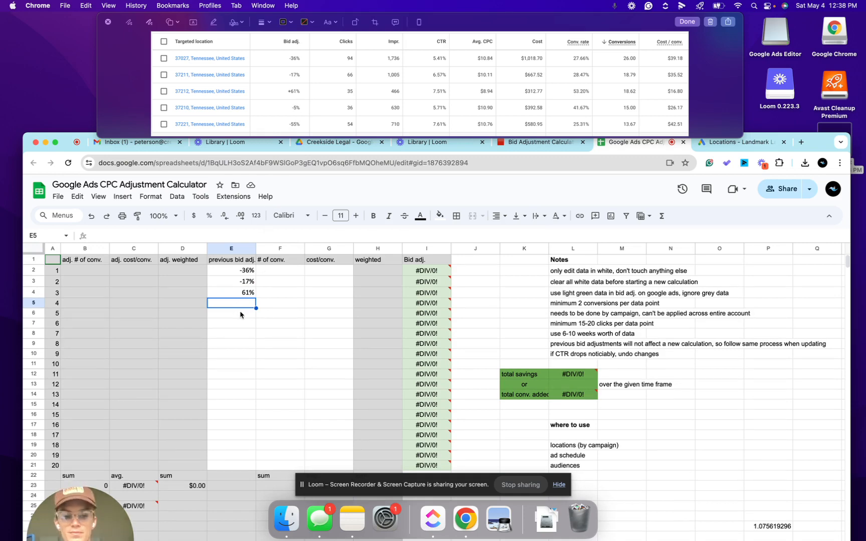
{"action": "type", "text": "-5%"}
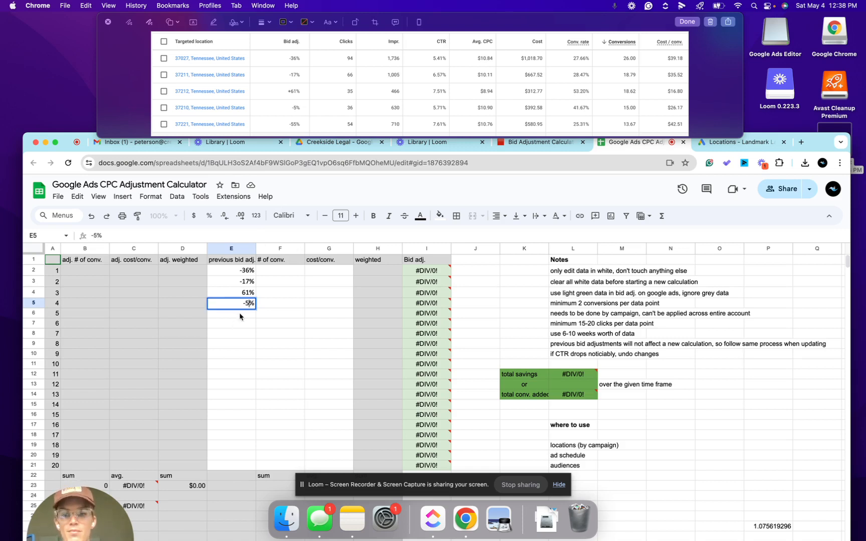
{"action": "key", "text": "Return"}
{"action": "type", "text": "-55%"}
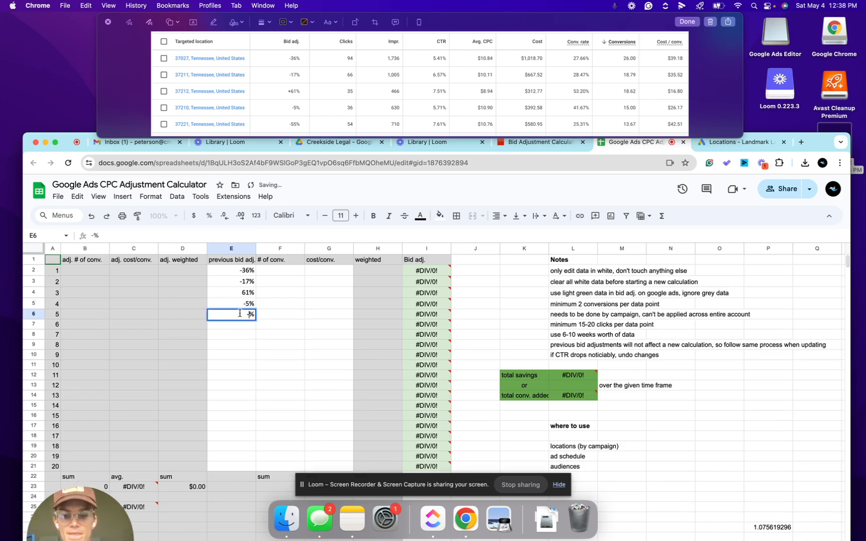
- Enter the five locations' # of conv. values in F2:F6: 26, 18.79, 18.62, 15 and 13.67
{"action": "left_click", "coordinate": [282, 273]}
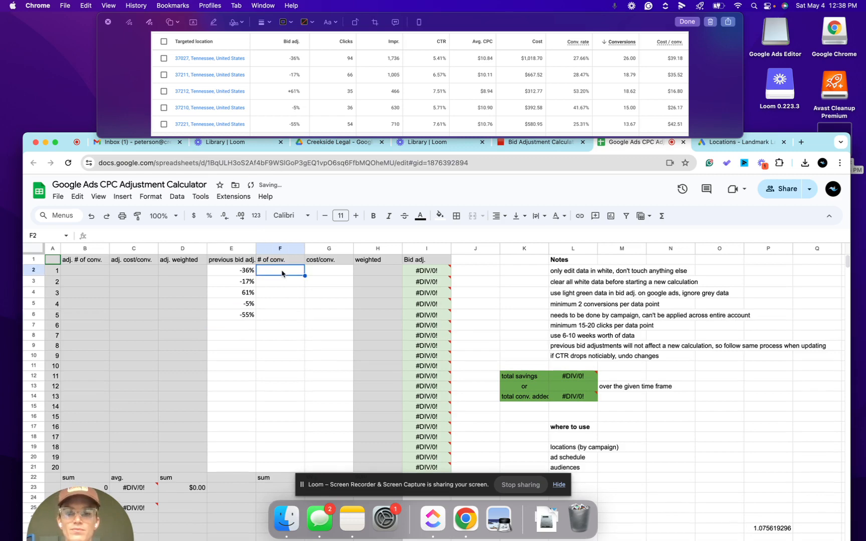
{"action": "type", "text": "26"}
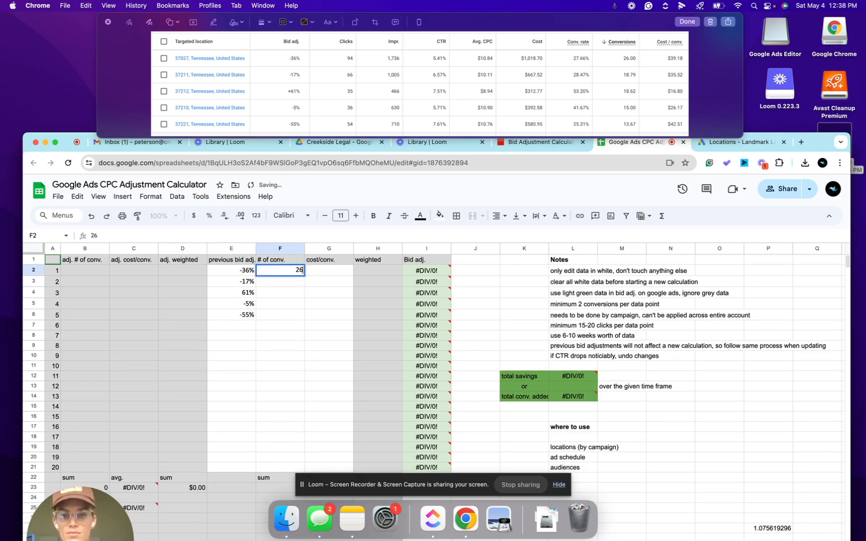
{"action": "left_click", "coordinate": [286, 285]}
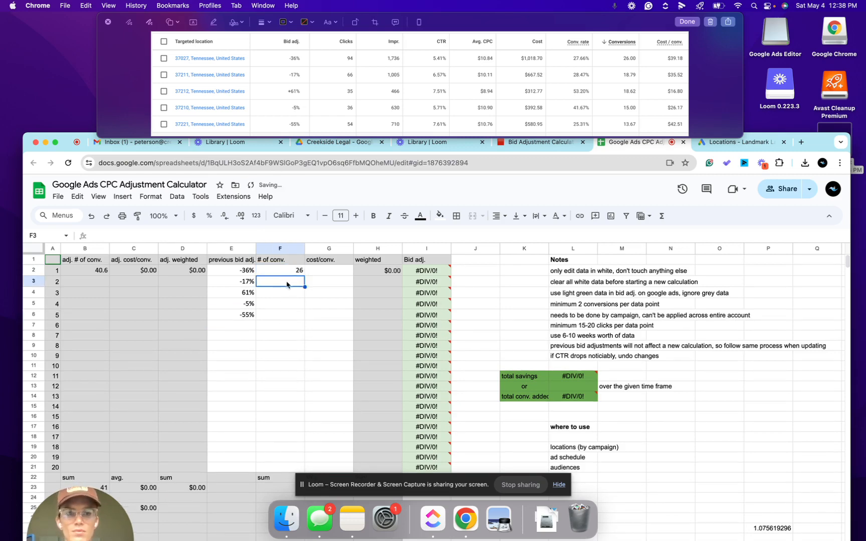
{"action": "type", "text": "18."}
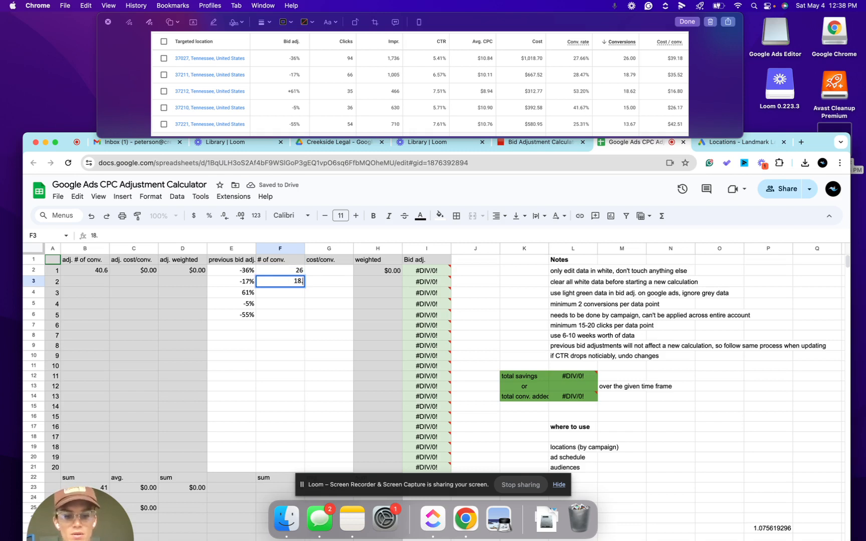
{"action": "type", "text": "79"}
{"action": "left_click", "coordinate": [286, 295]}
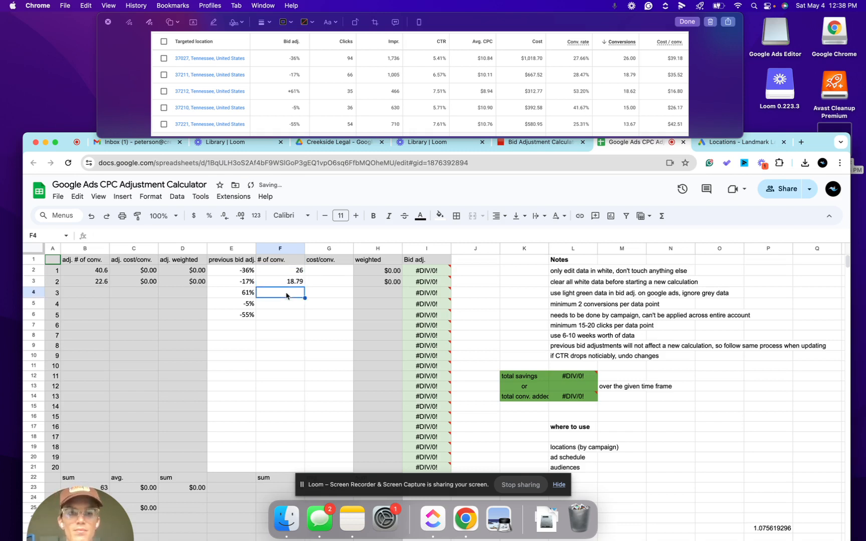
{"action": "type", "text": "18."}
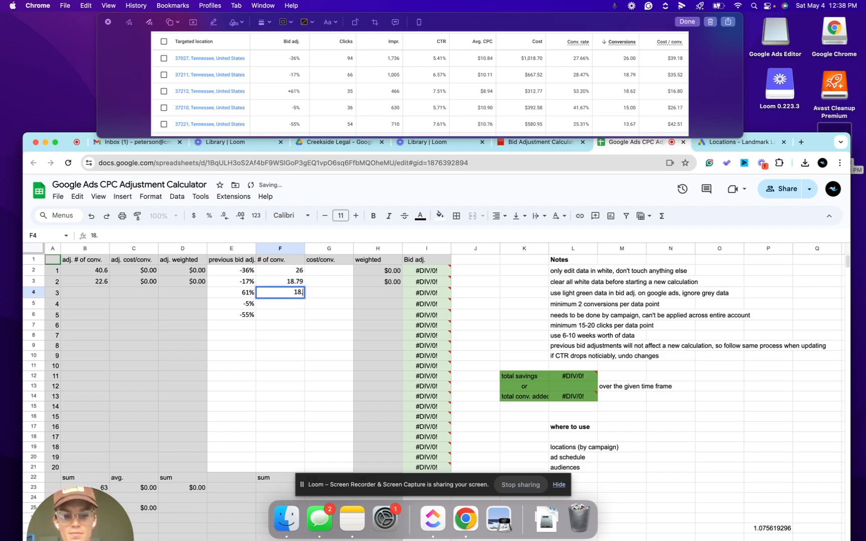
{"action": "type", "text": "62"}
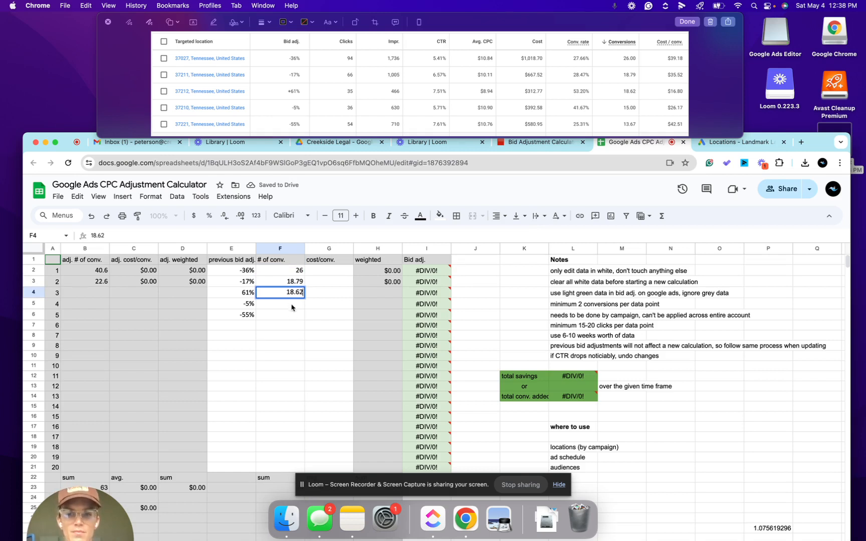
{"action": "left_click", "coordinate": [292, 306]}
{"action": "type", "text": "15"}
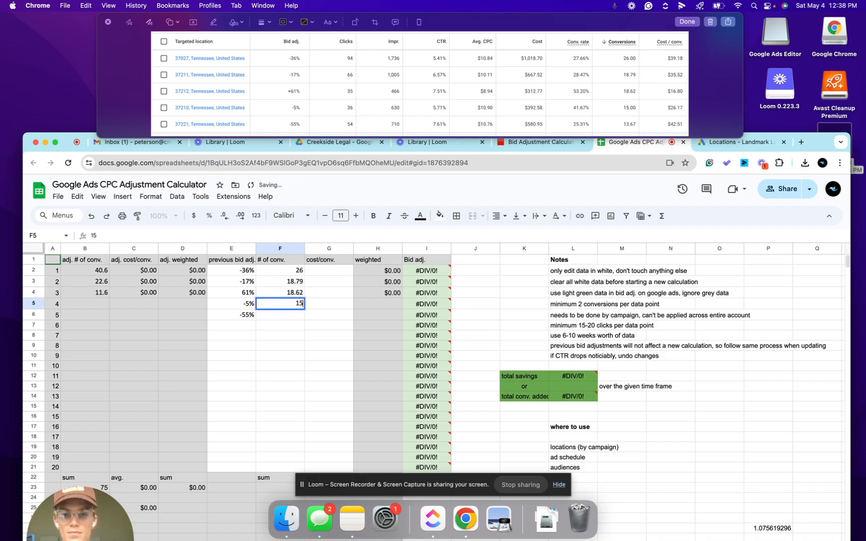
{"action": "left_click", "coordinate": [296, 316]}
{"action": "type", "text": "13"}
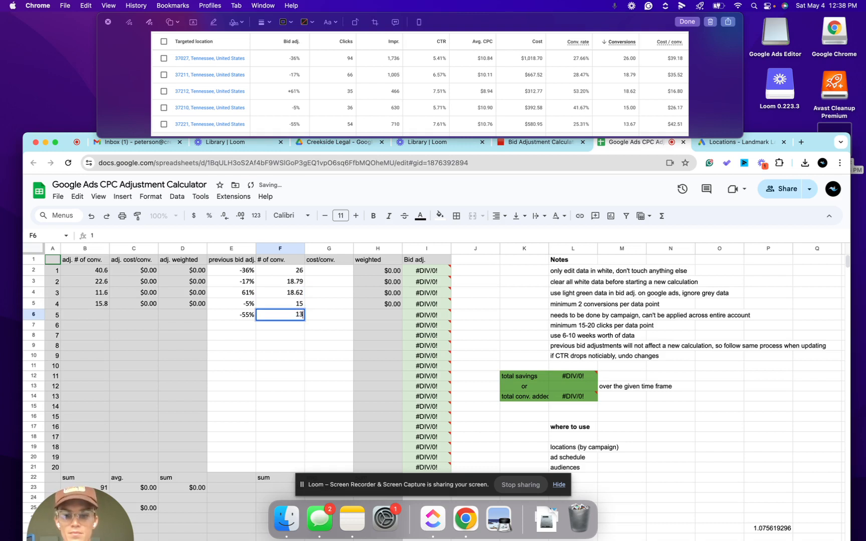
{"action": "type", "text": ".67"}
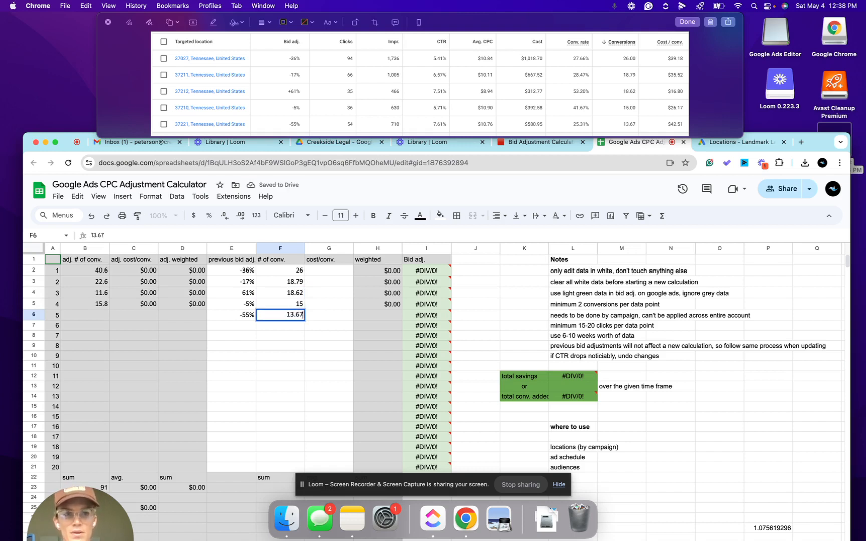
- Enter the five locations' cost/conv. values in G2:G6: 39.18, 35.52, 16.80, 26.17 and 42.51
{"action": "left_click", "coordinate": [333, 274]}
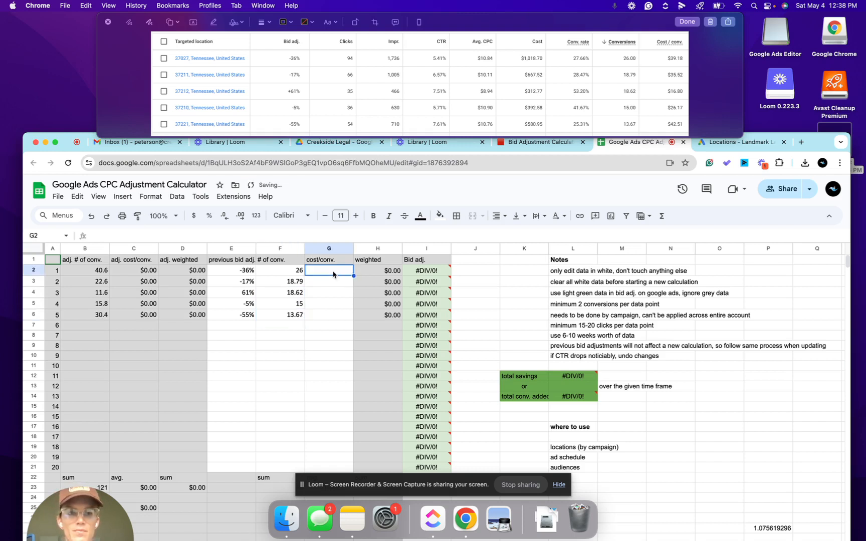
{"action": "type", "text": "3"}
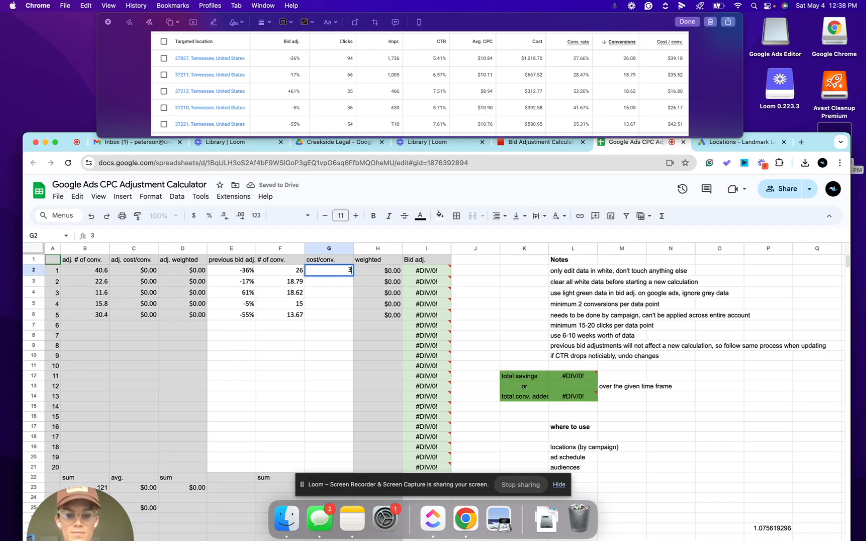
{"action": "type", "text": "9.18"}
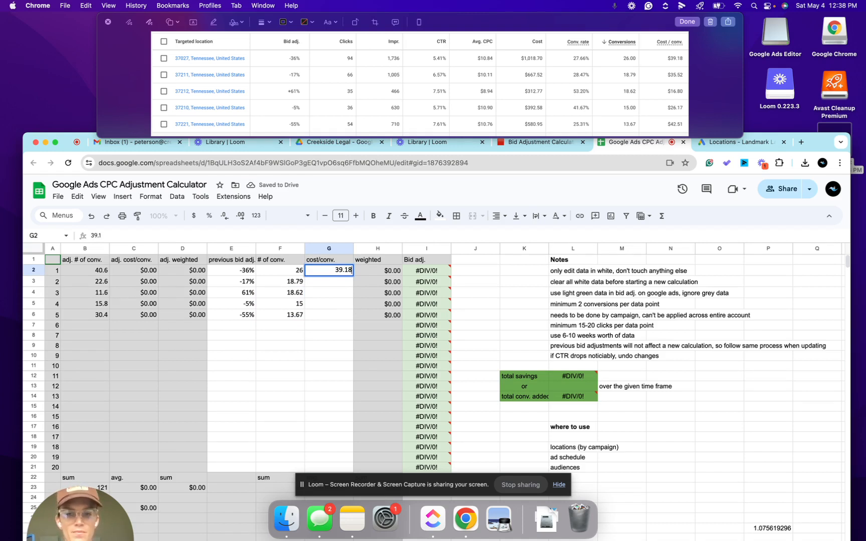
{"action": "key", "text": "Return"}
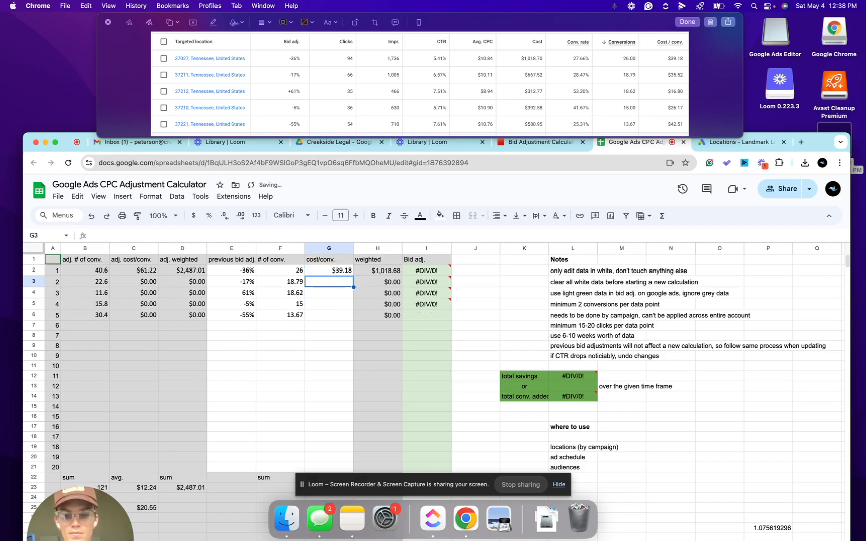
{"action": "type", "text": "35.52"}
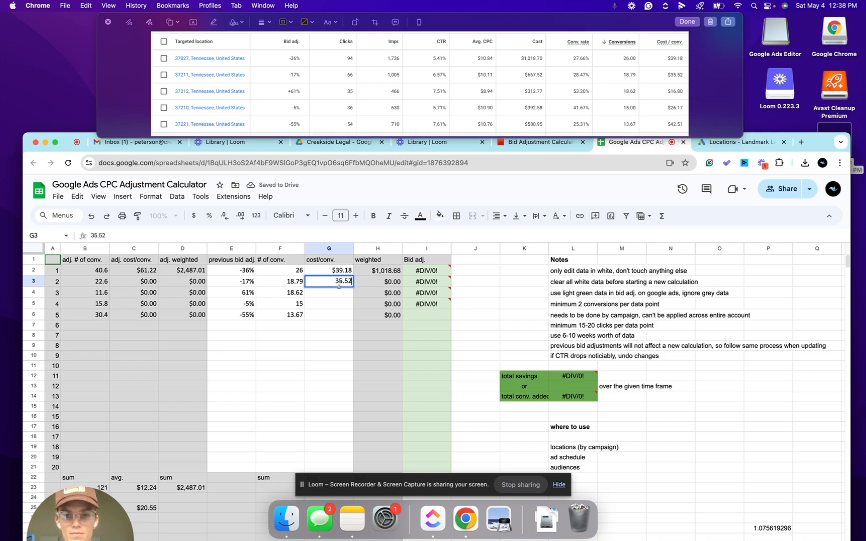
{"action": "key", "text": "Return"}
{"action": "type", "text": "1"}
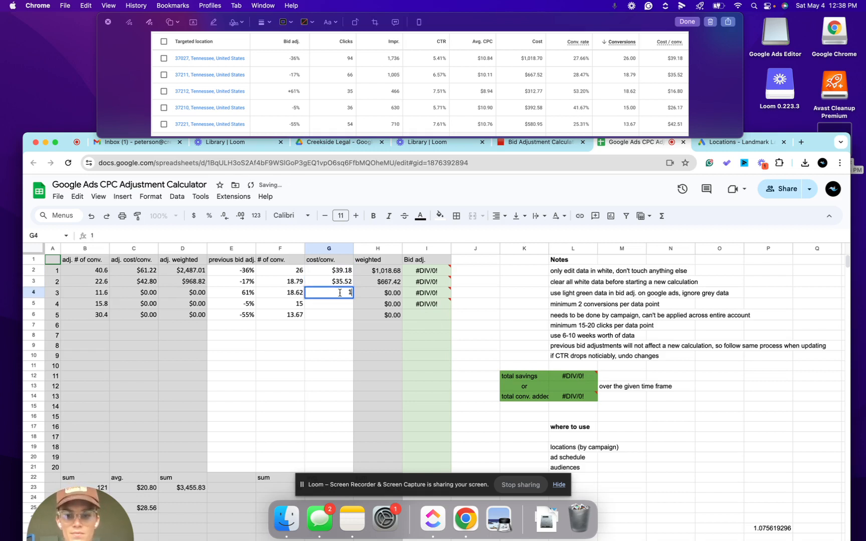
{"action": "type", "text": "6.80"}
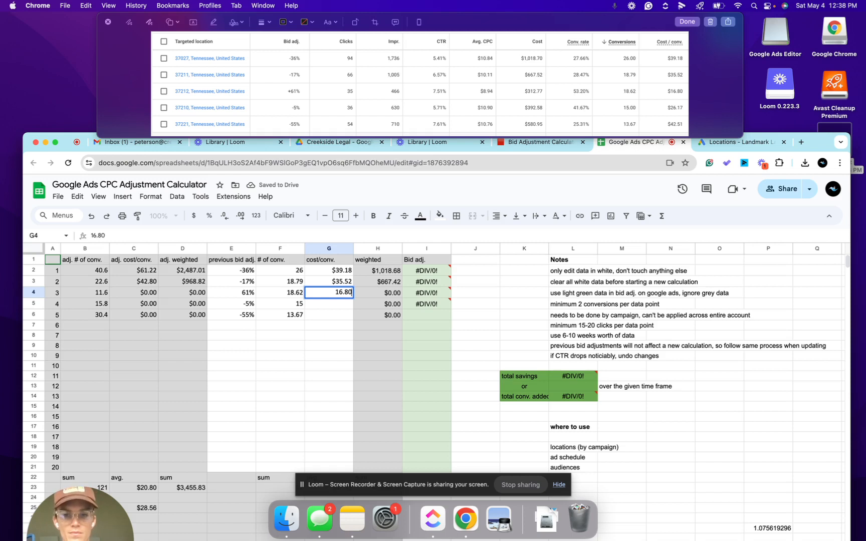
{"action": "key", "text": "Return"}
{"action": "type", "text": "2"}
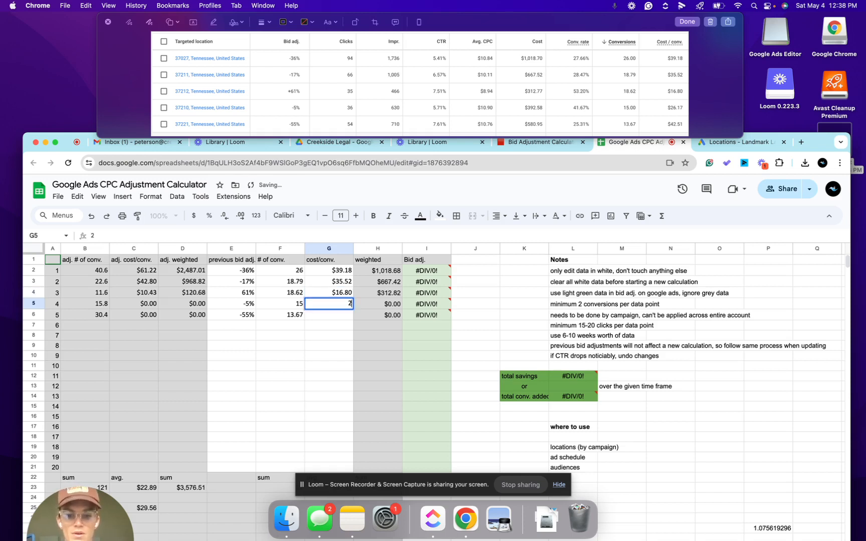
{"action": "type", "text": "6.17"}
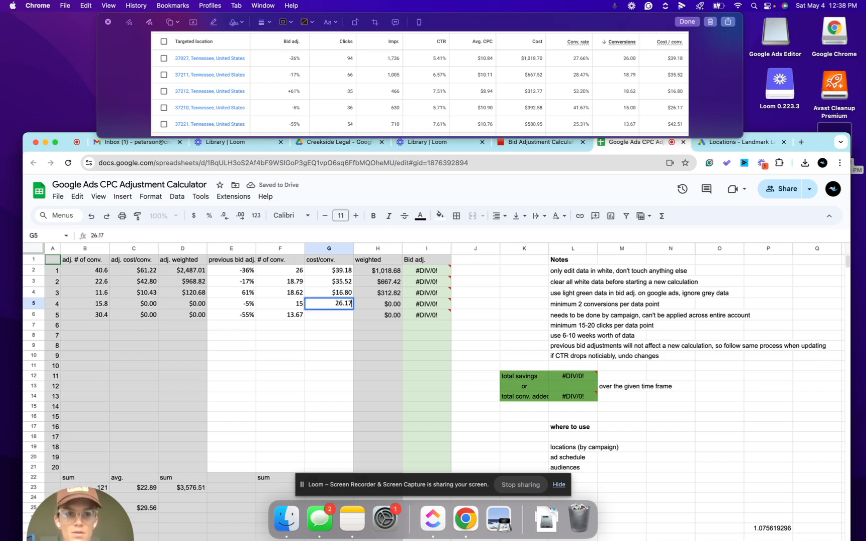
{"action": "key", "text": "Return"}
{"action": "type", "text": "42"}
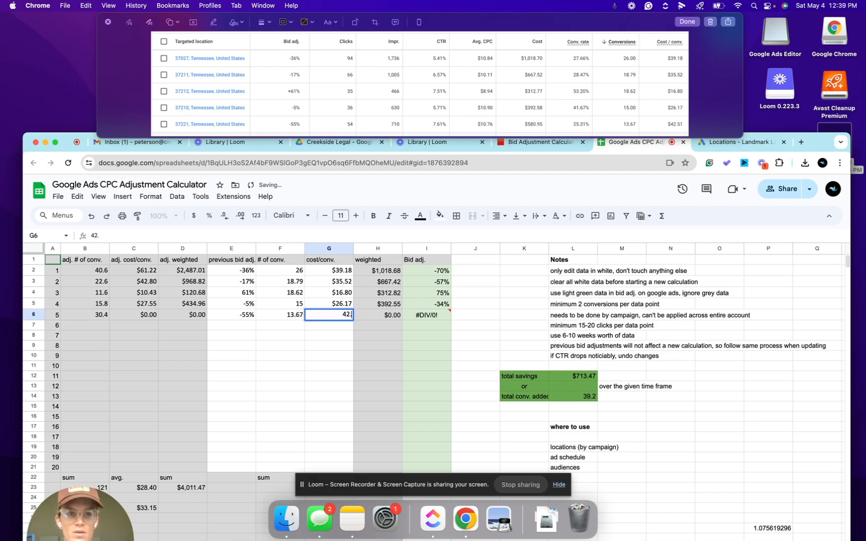
{"action": "type", "text": ".51"}
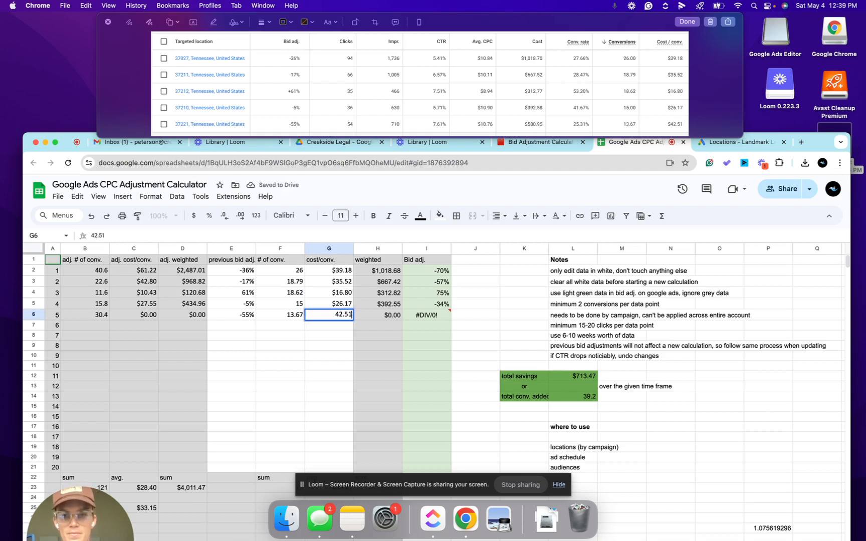
{"action": "left_click", "coordinate": [335, 329]}
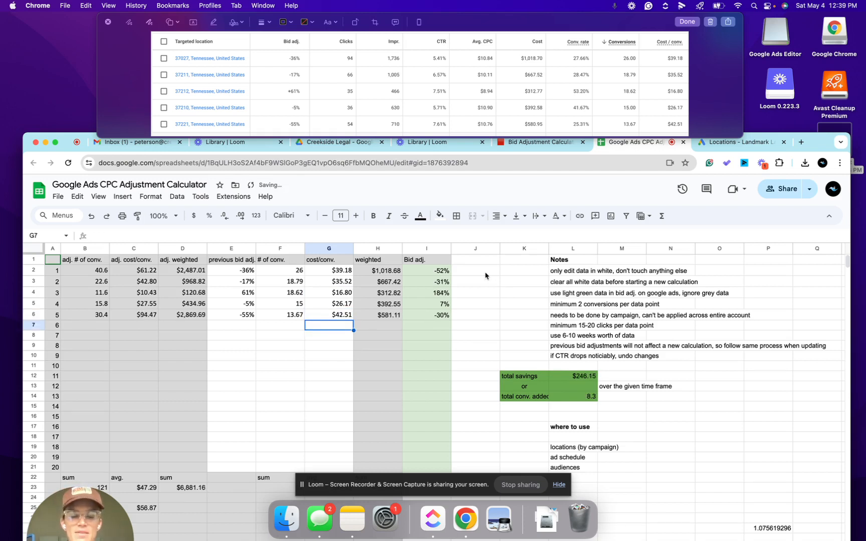
- Capture a screenshot of the calculated Bid adj. column covering the header and the five location rows
{"action": "scroll", "coordinate": [485, 275], "scroll_direction": "down", "scroll_amount": 1}
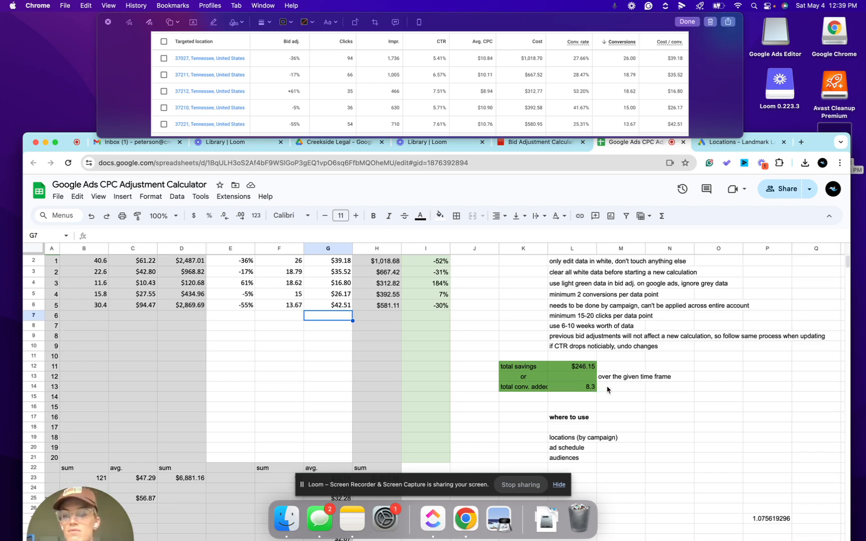
{"action": "scroll", "coordinate": [465, 314], "scroll_direction": "up", "scroll_amount": 1}
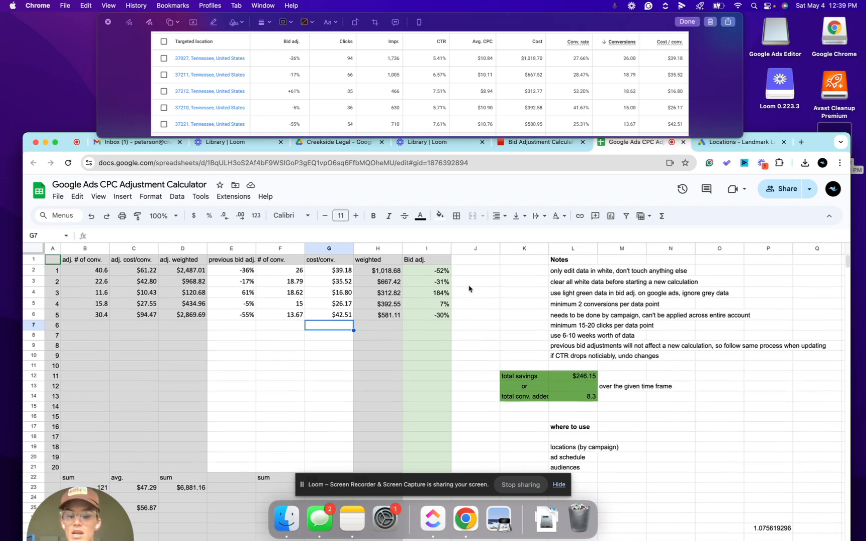
{"action": "key", "text": "super+shift+4"}
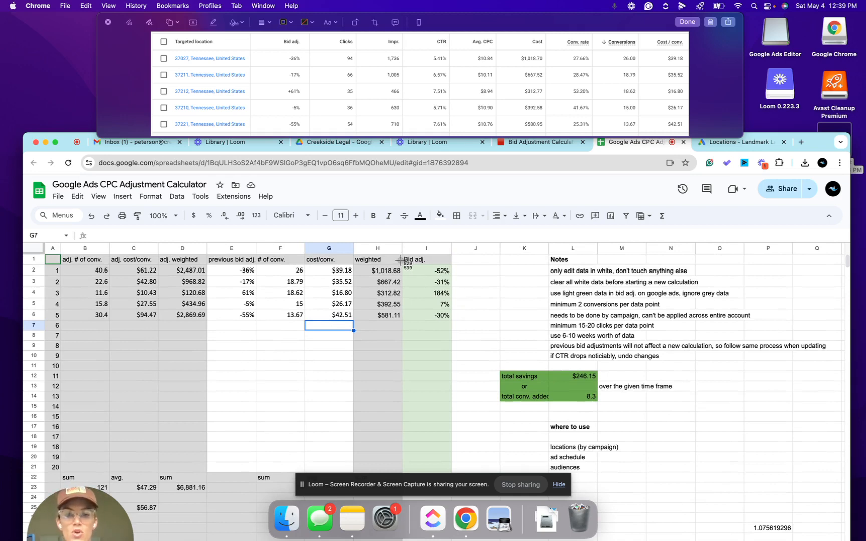
{"action": "left_click_drag", "start_coordinate": [402, 261], "coordinate": [456, 325]}
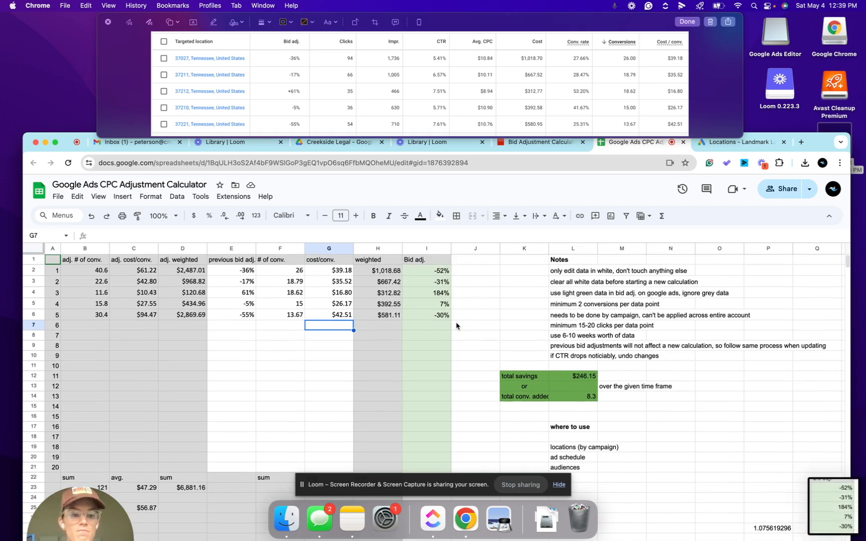
- Return to the Google Ads locations page, raise the browser window, and open the new capture just above the locations table
{"action": "left_click", "coordinate": [742, 142]}
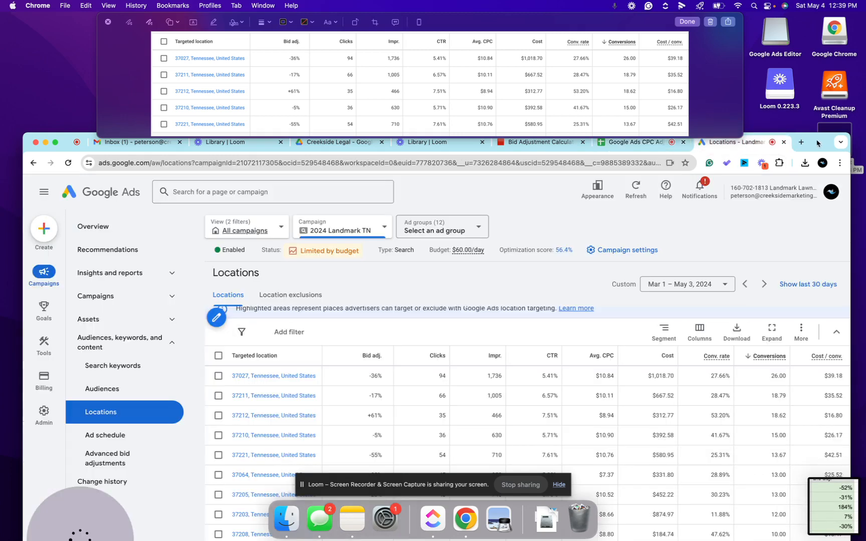
{"action": "left_click_drag", "start_coordinate": [822, 147], "coordinate": [758, 63]}
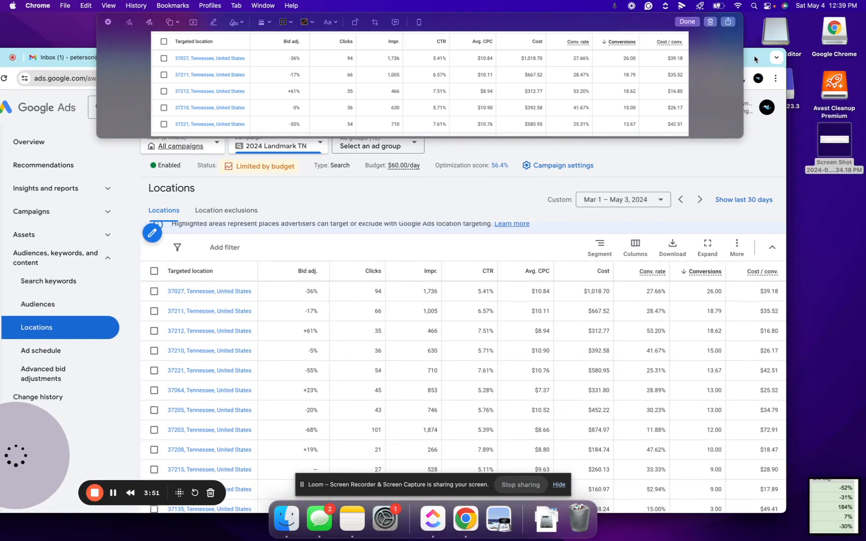
{"action": "left_click", "coordinate": [846, 511]}
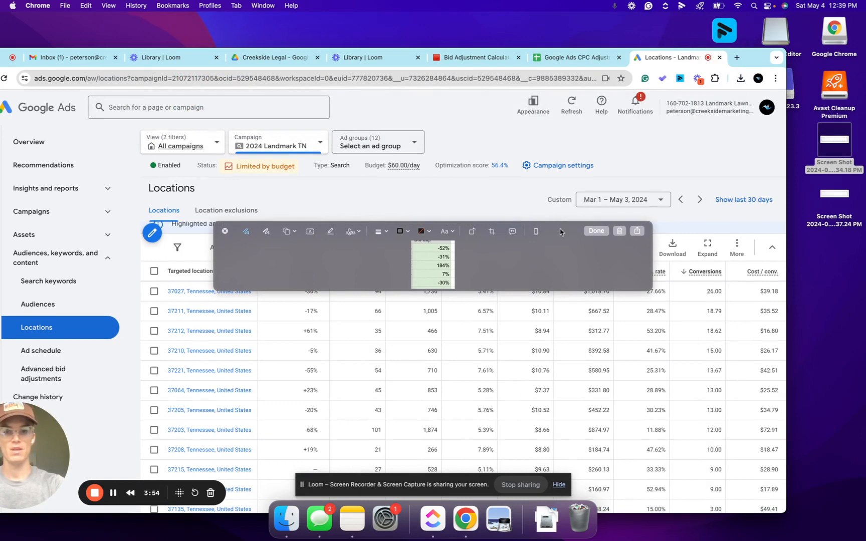
{"action": "left_click_drag", "start_coordinate": [565, 230], "coordinate": [570, 121]}
- Set the bid adjustment of location 37027 to a 52% decrease and save it
{"action": "mouse_move", "coordinate": [322, 298]}
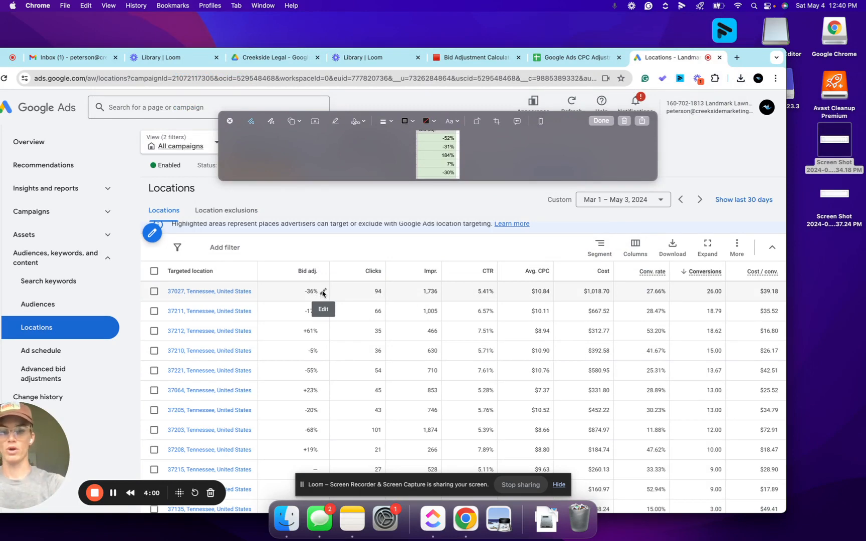
{"action": "left_click", "coordinate": [323, 293]}
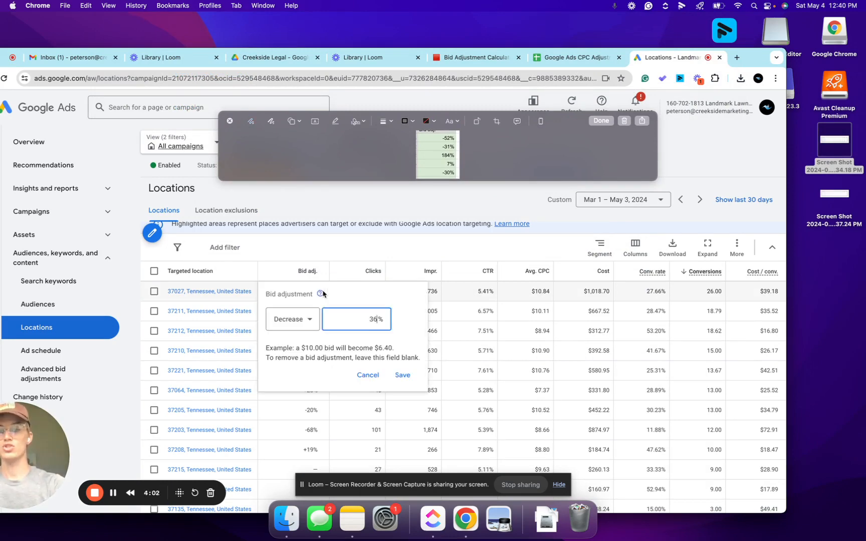
{"action": "mouse_move", "coordinate": [320, 294]}
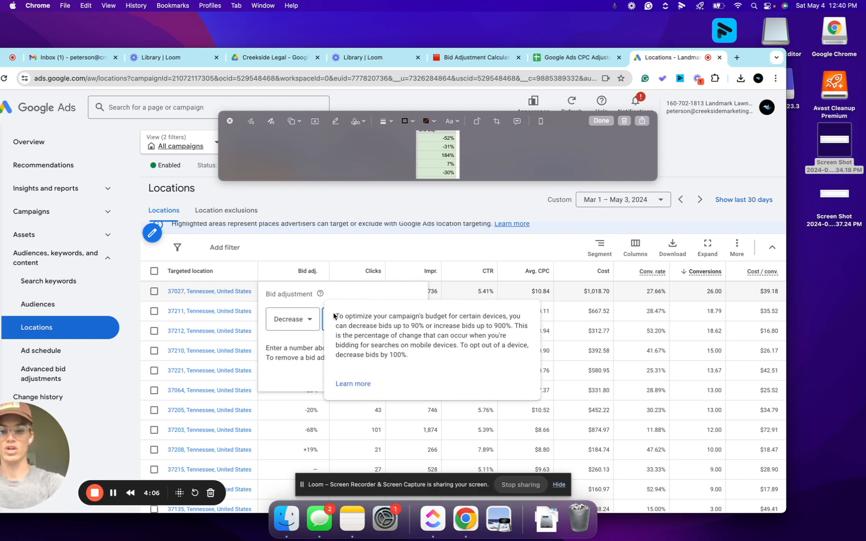
{"action": "type", "text": "52"}
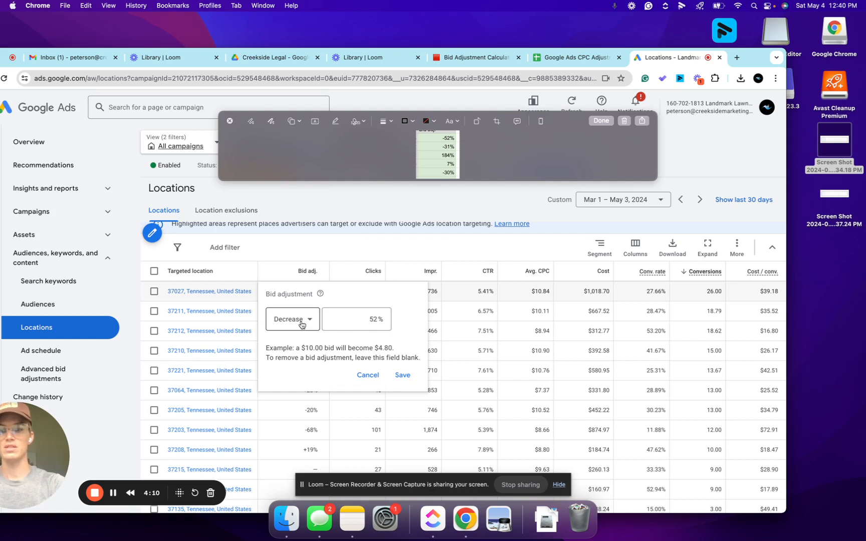
{"action": "left_click", "coordinate": [401, 377]}
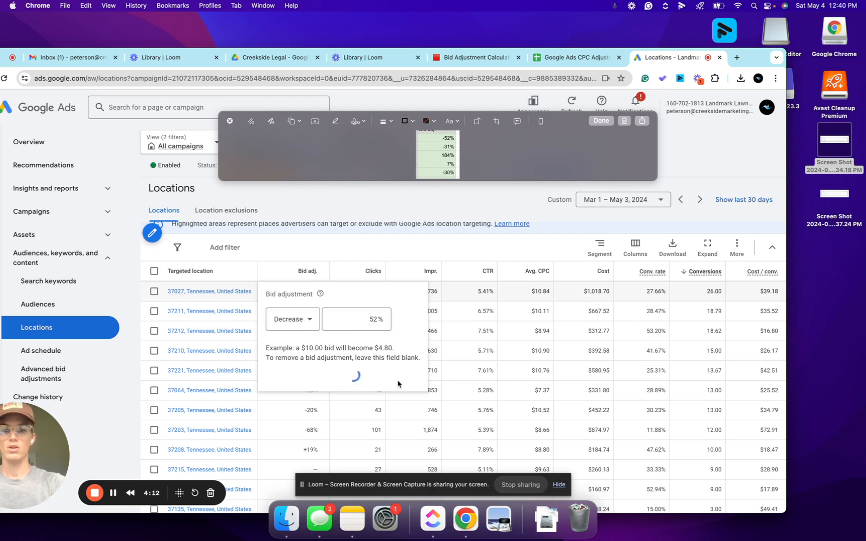
- Set the bid adjustment of location 37211 to a 31% decrease and save it
{"action": "left_click", "coordinate": [323, 311]}
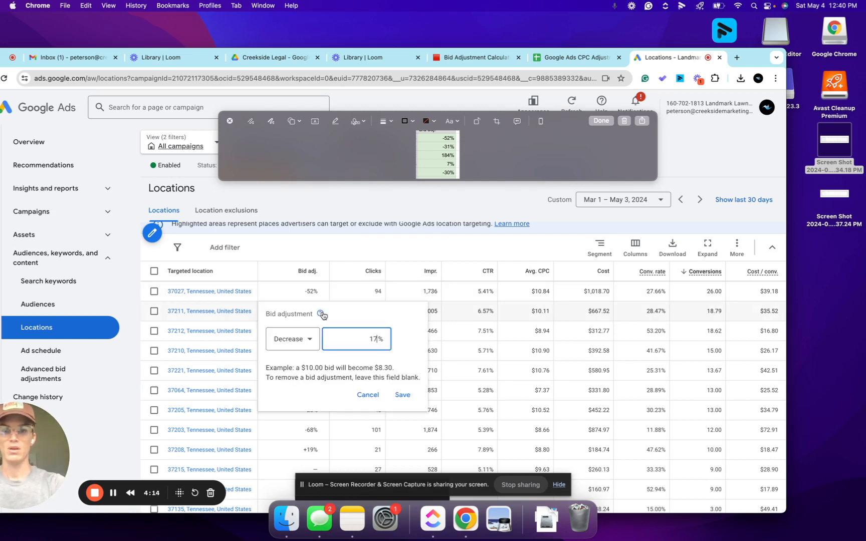
{"action": "key", "text": "BackSpace"}
{"action": "key", "text": "BackSpace"}
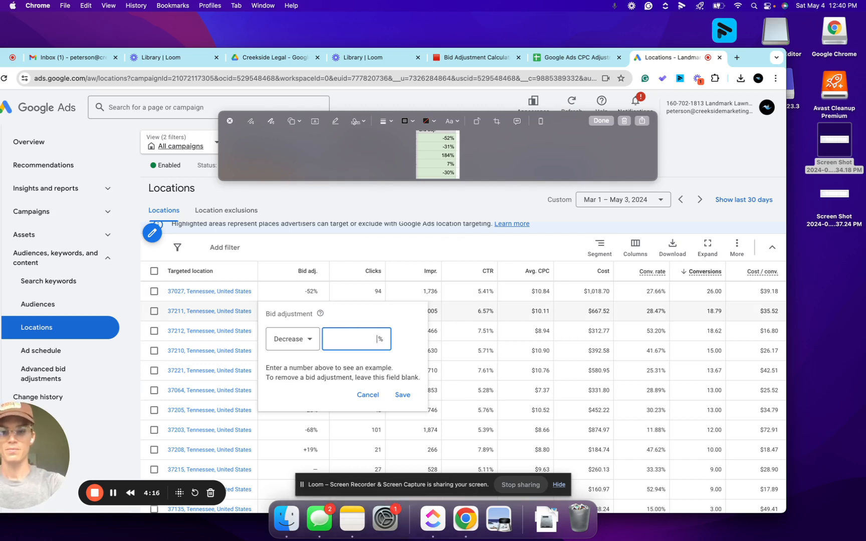
{"action": "type", "text": "31"}
{"action": "left_click", "coordinate": [402, 395]}
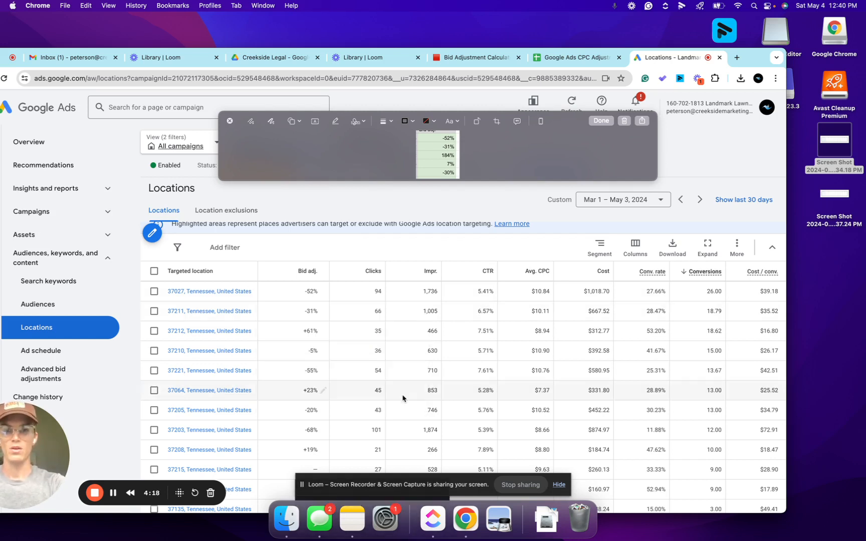
- Set the bid adjustment of location 37212 to a 184% increase and save it
{"action": "left_click", "coordinate": [324, 332]}
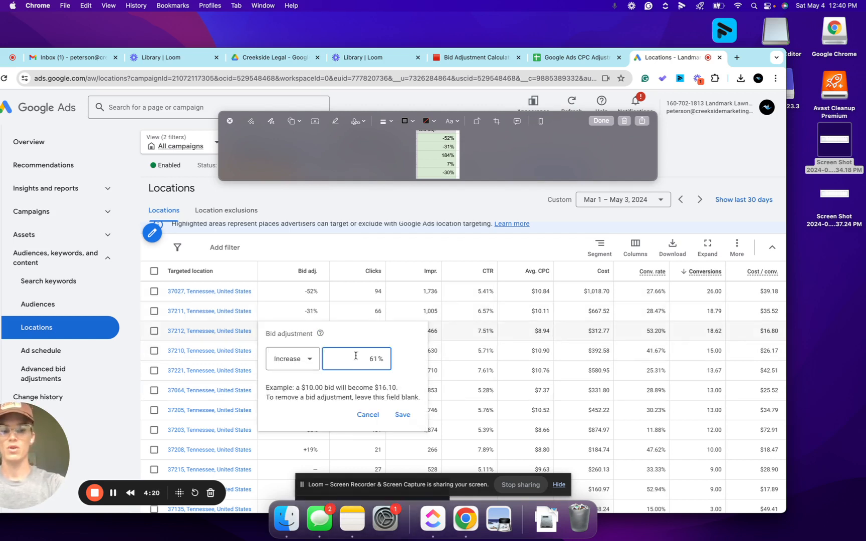
{"action": "key", "text": "BackSpace"}
{"action": "key", "text": "BackSpace"}
{"action": "left_click", "coordinate": [301, 358]}
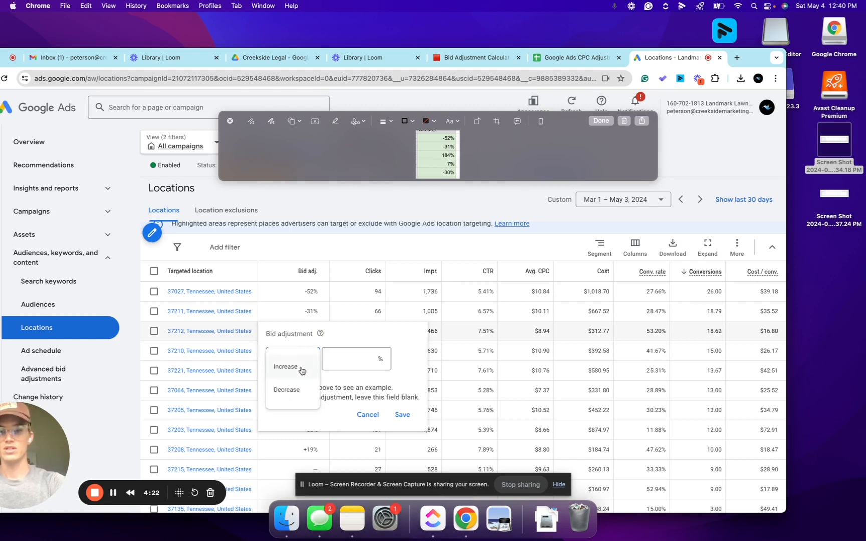
{"action": "left_click", "coordinate": [301, 370]}
{"action": "left_click", "coordinate": [346, 359]}
{"action": "type", "text": "184"}
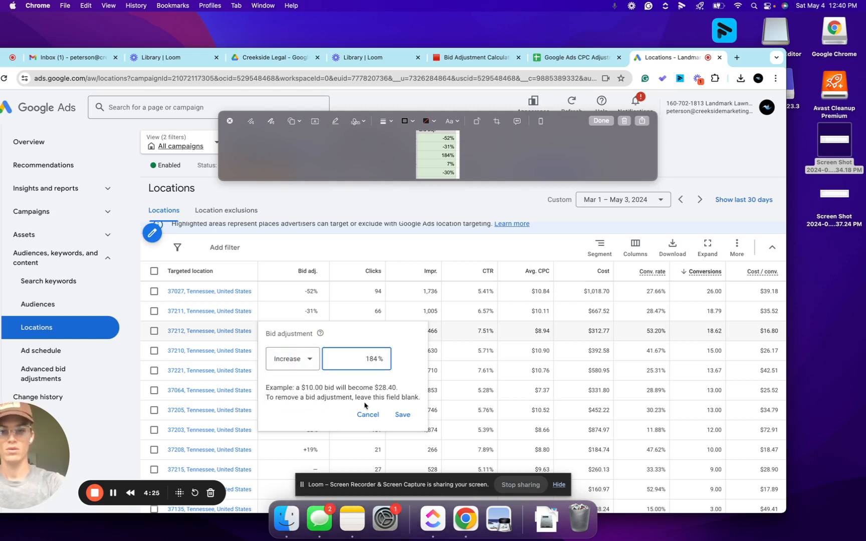
{"action": "left_click", "coordinate": [402, 414]}
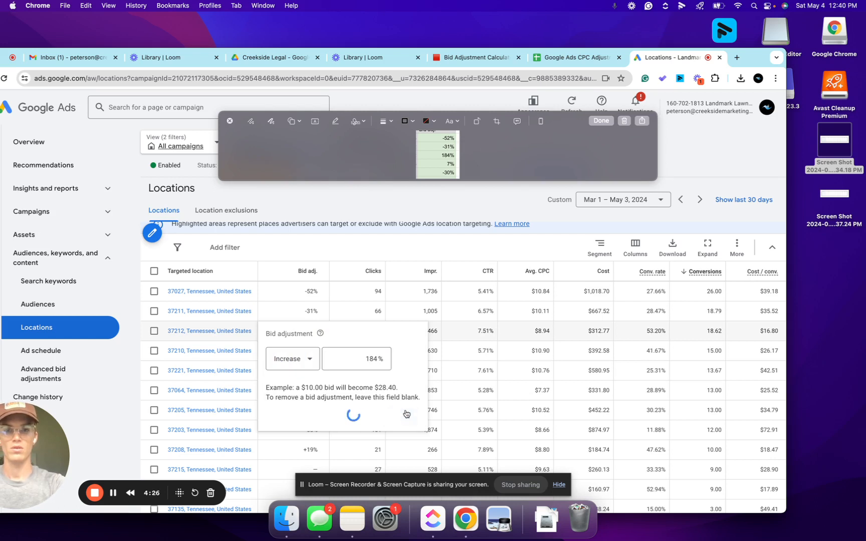
- Change the bid adjustment of location 37210 to a 7% increase and save it
{"action": "left_click", "coordinate": [324, 352]}
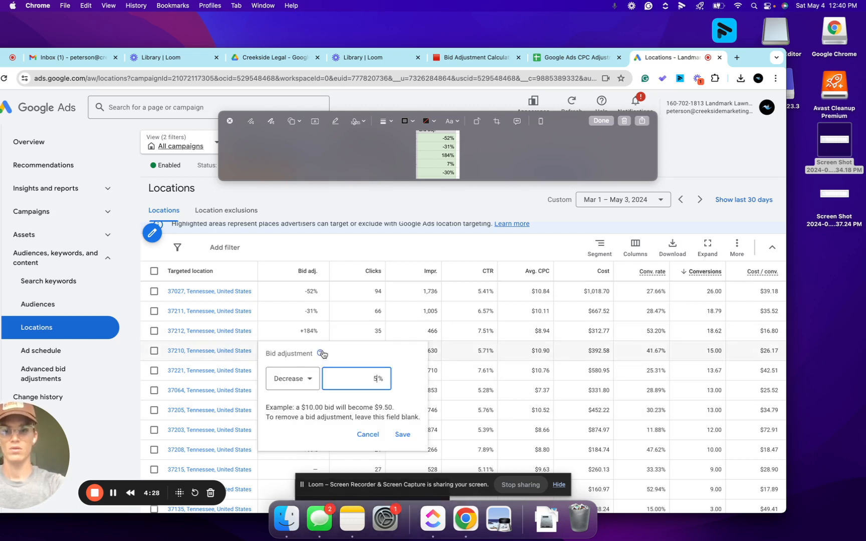
{"action": "left_click", "coordinate": [300, 380]}
{"action": "left_click", "coordinate": [300, 388]}
{"action": "left_click", "coordinate": [375, 378]}
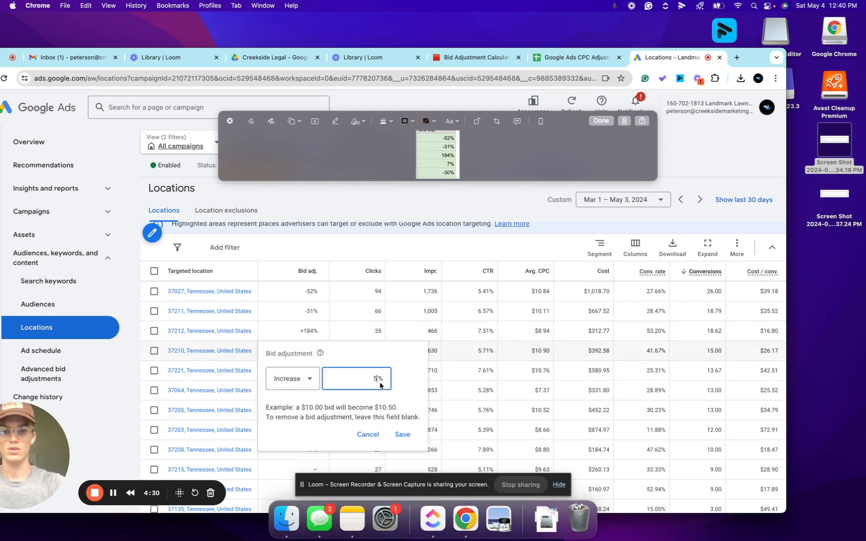
{"action": "key", "text": "BackSpace"}
{"action": "type", "text": "7"}
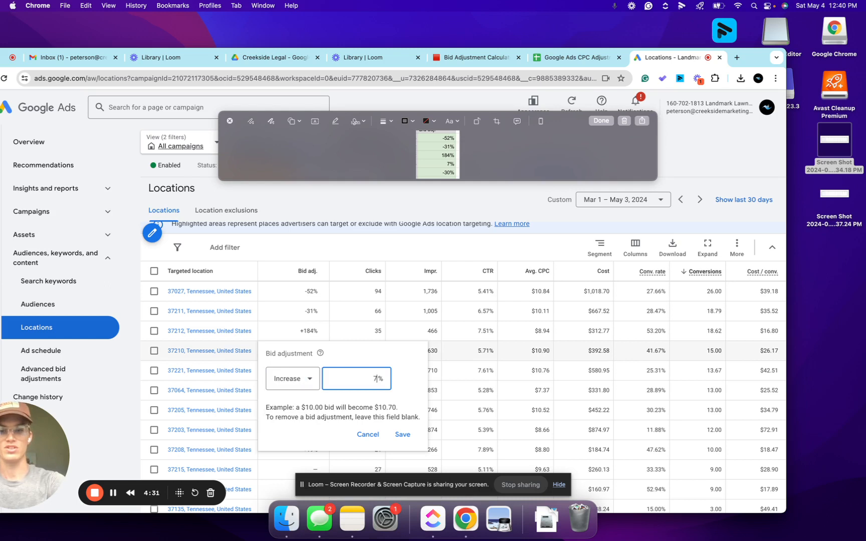
{"action": "left_click", "coordinate": [402, 435]}
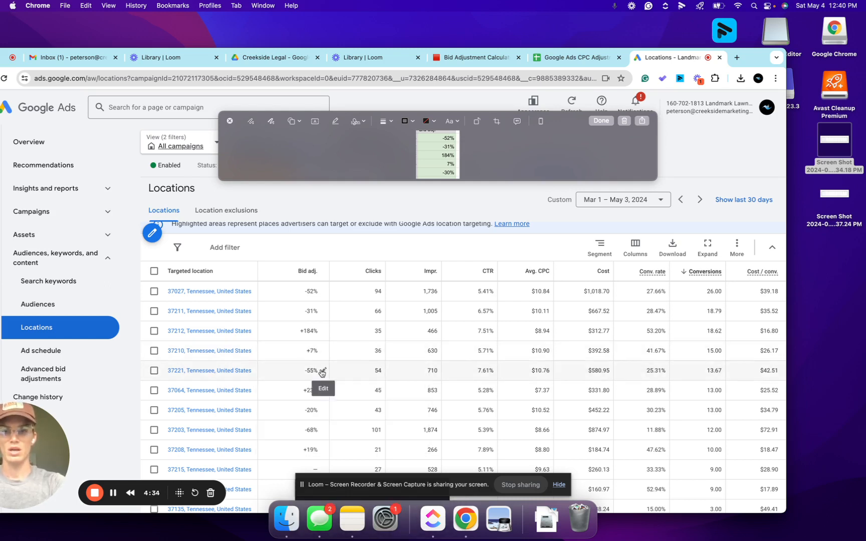
- Set the bid adjustment of location 37221 to a 30% decrease, save it, and close the screenshot preview
{"action": "left_click", "coordinate": [322, 372]}
{"action": "key", "text": "BackSpace"}
{"action": "key", "text": "BackSpace"}
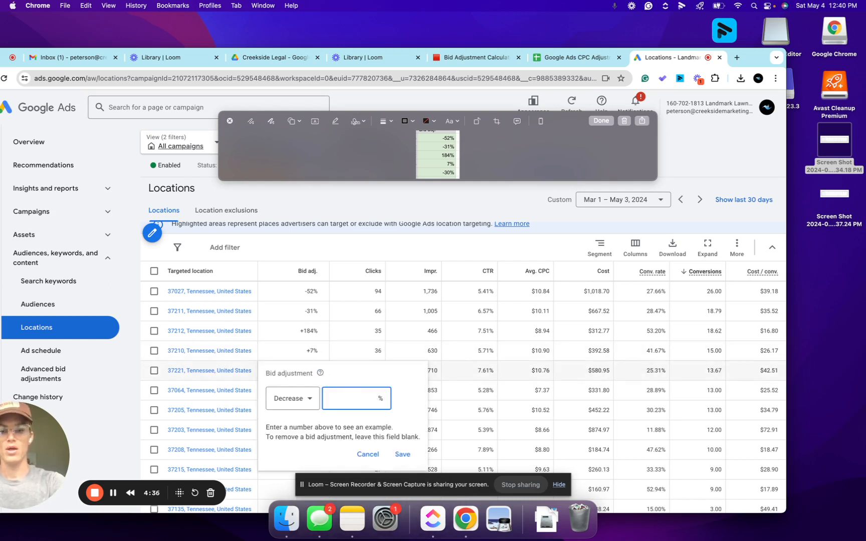
{"action": "type", "text": "30"}
{"action": "left_click", "coordinate": [403, 454]}
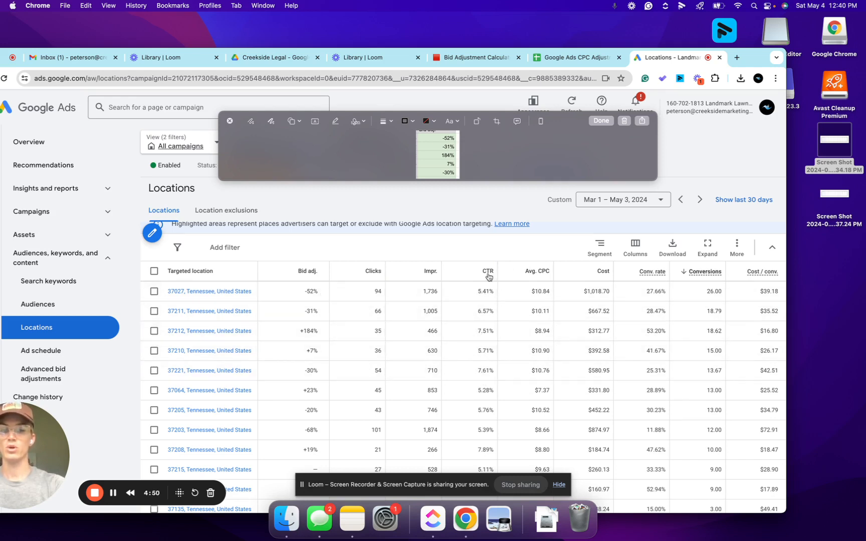
{"action": "mouse_move", "coordinate": [488, 275]}
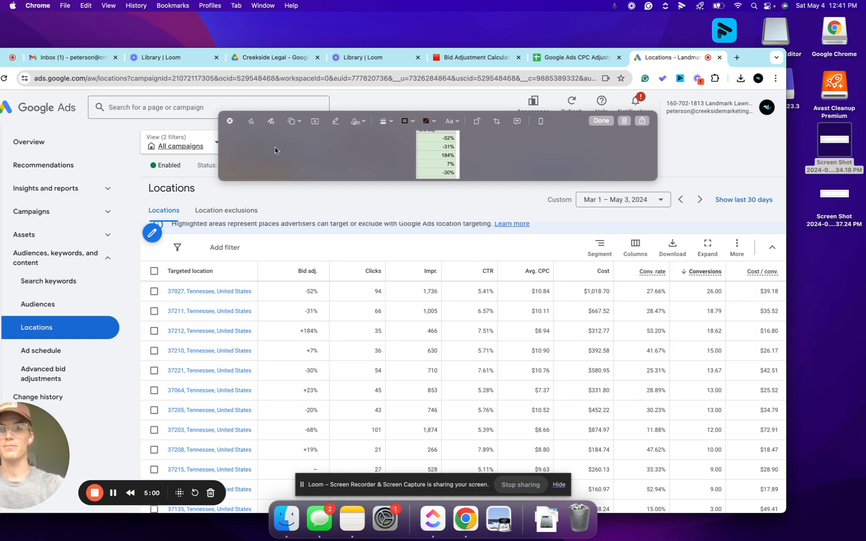
{"action": "left_click", "coordinate": [231, 121]}
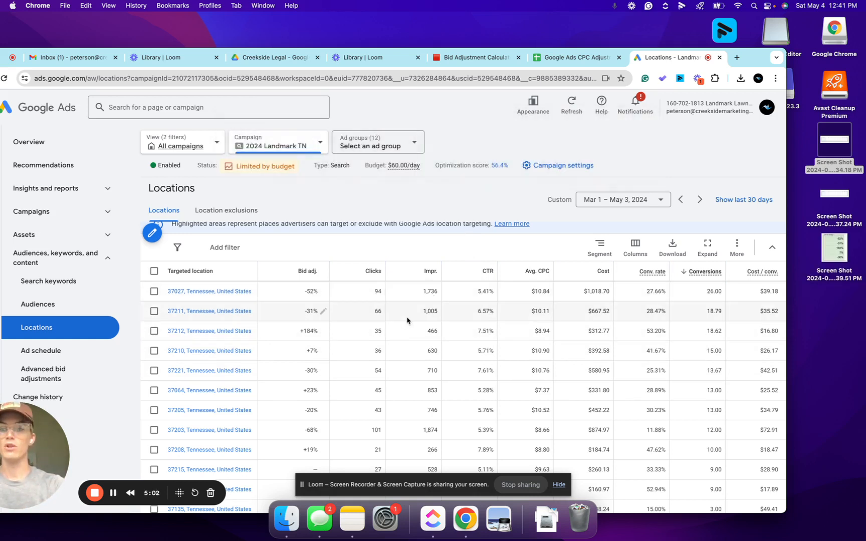
- Show the audience segments table on the campaign's Audiences page and look through its bid adjustment, conversions and cost/conv. columns
{"action": "left_click", "coordinate": [69, 308]}
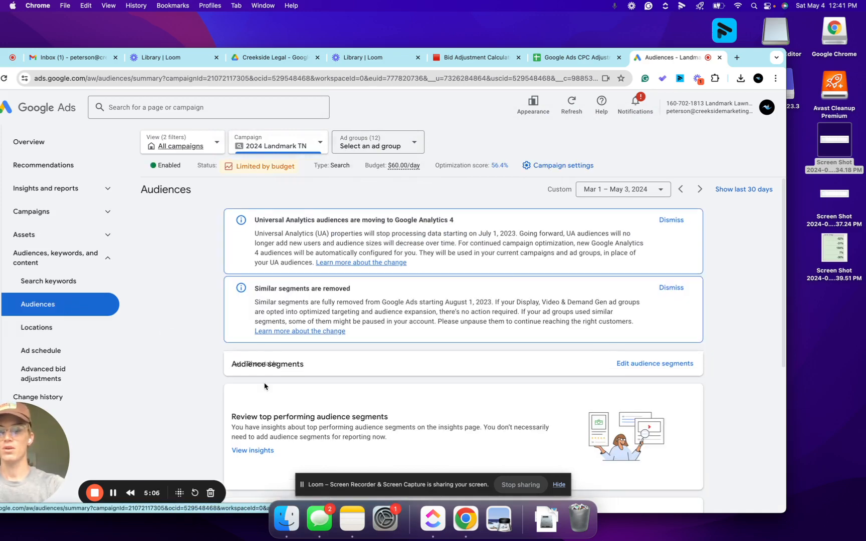
{"action": "scroll", "coordinate": [264, 386], "scroll_direction": "down", "scroll_amount": 5}
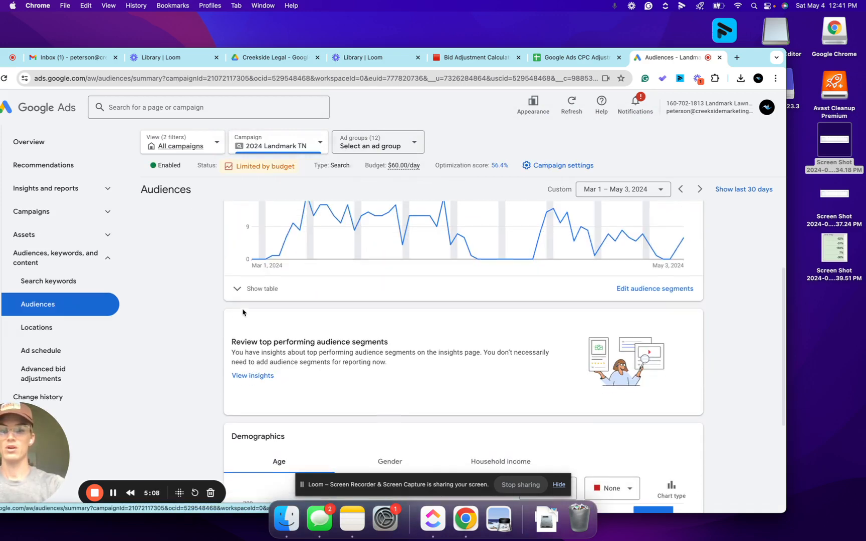
{"action": "left_click", "coordinate": [240, 289]}
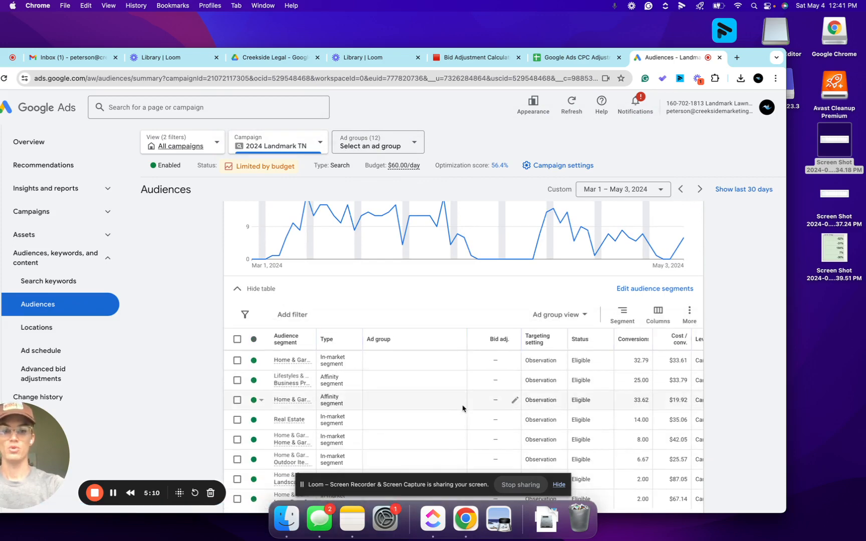
{"action": "scroll", "coordinate": [462, 409], "scroll_direction": "right", "scroll_amount": 5}
{"action": "scroll", "coordinate": [462, 409], "scroll_direction": "left", "scroll_amount": 3}
{"action": "scroll", "coordinate": [463, 409], "scroll_direction": "down", "scroll_amount": 1}
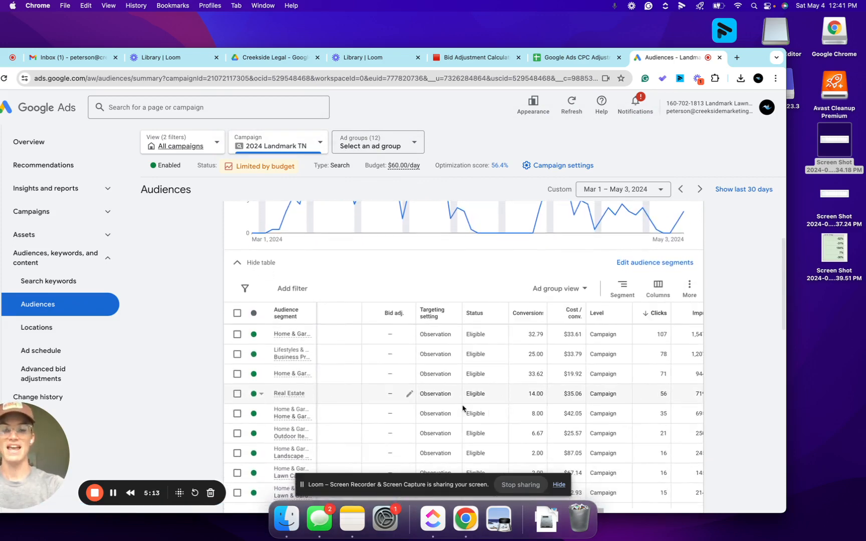
- Open the ad schedule of the 2024 Landmark TN campaign
{"action": "left_click", "coordinate": [70, 352]}
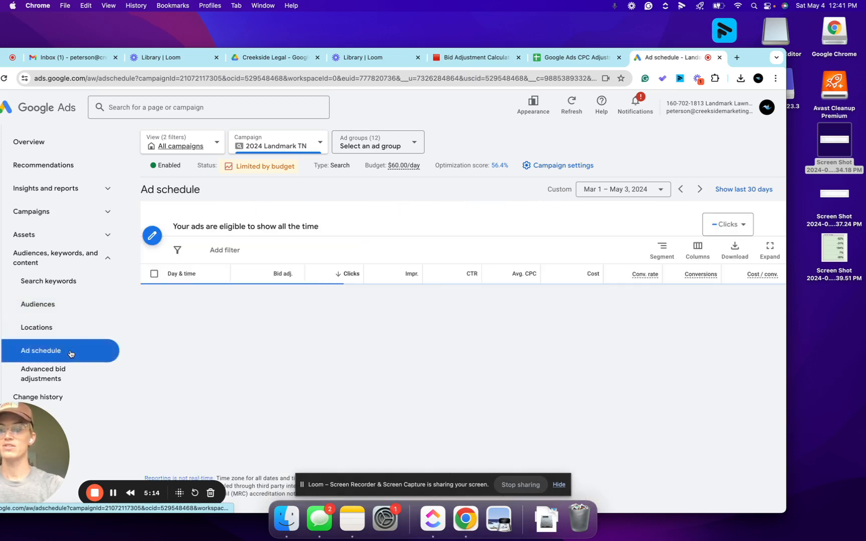